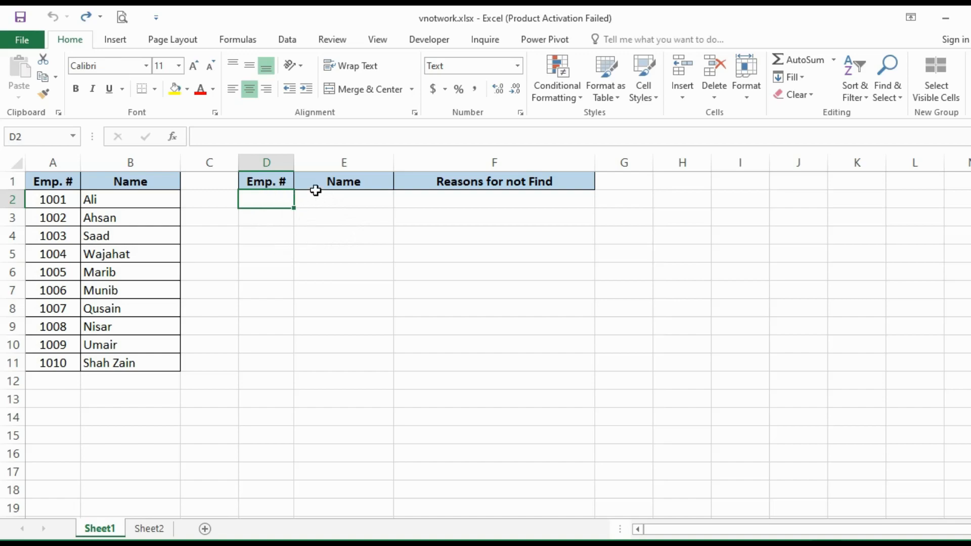
Enter the first listed employee's number in cell D2, under the second Emp. # header
key("F2")
type("1001")
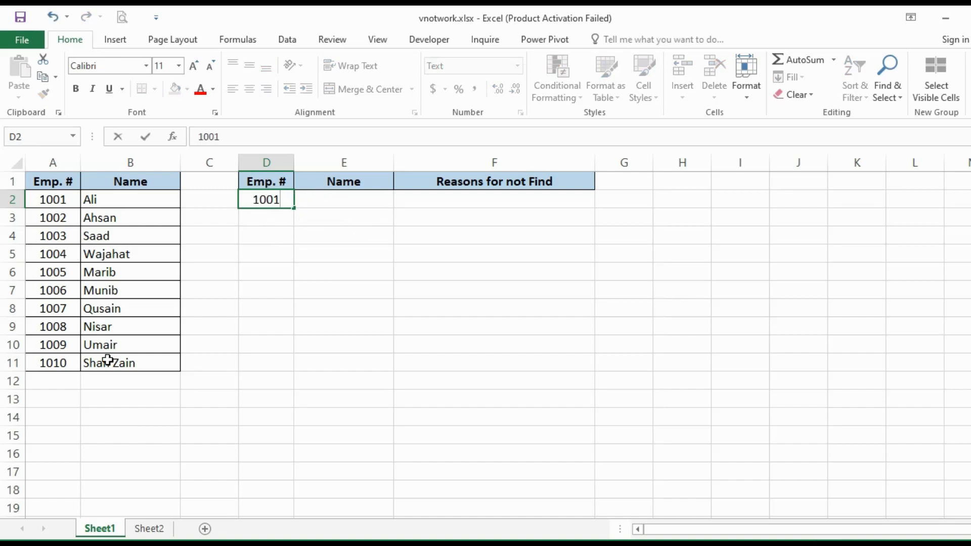
key("Return")
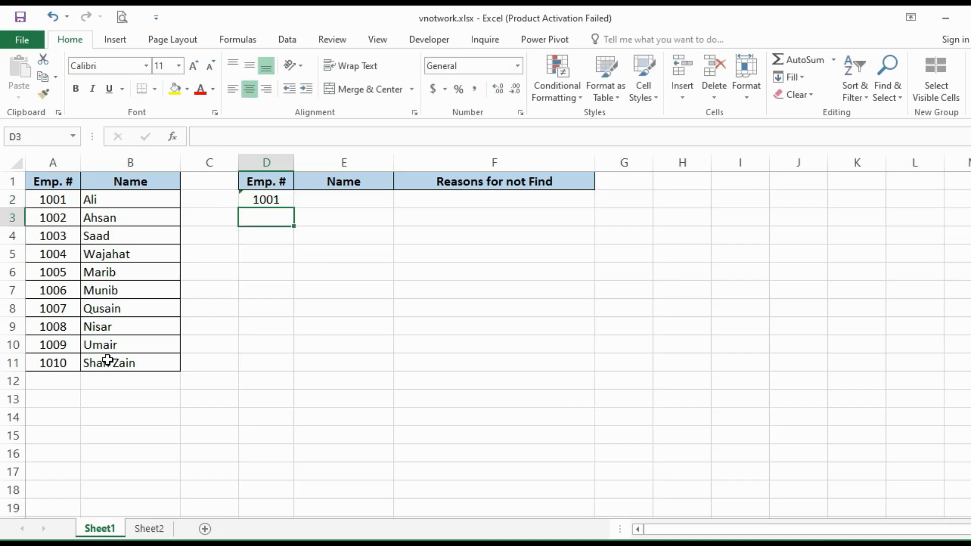
Enter =VLOOKUP(D2,A1:B11,2,FALSE) in cell E2 to look up the employee's name with an exact match
key("Up")
key("Left")
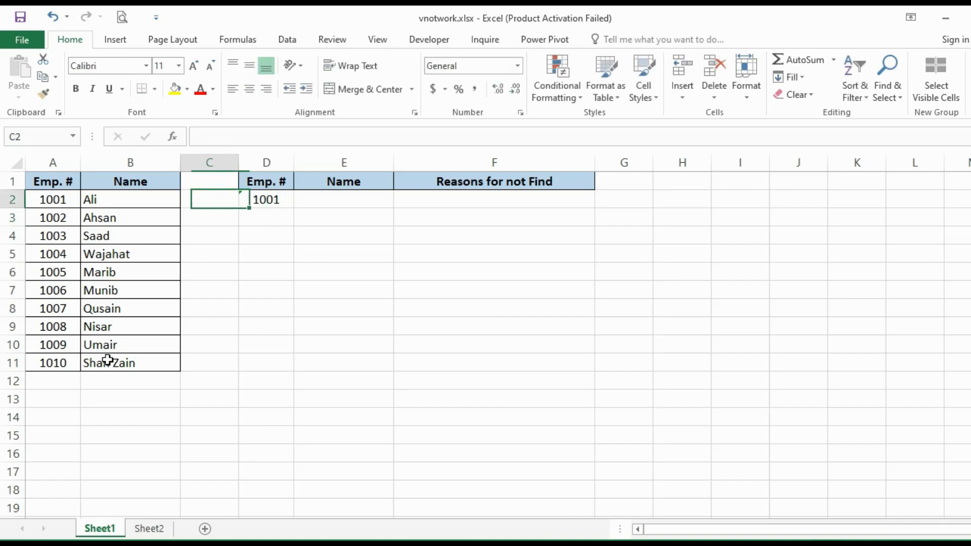
key("Left")
key("Left")
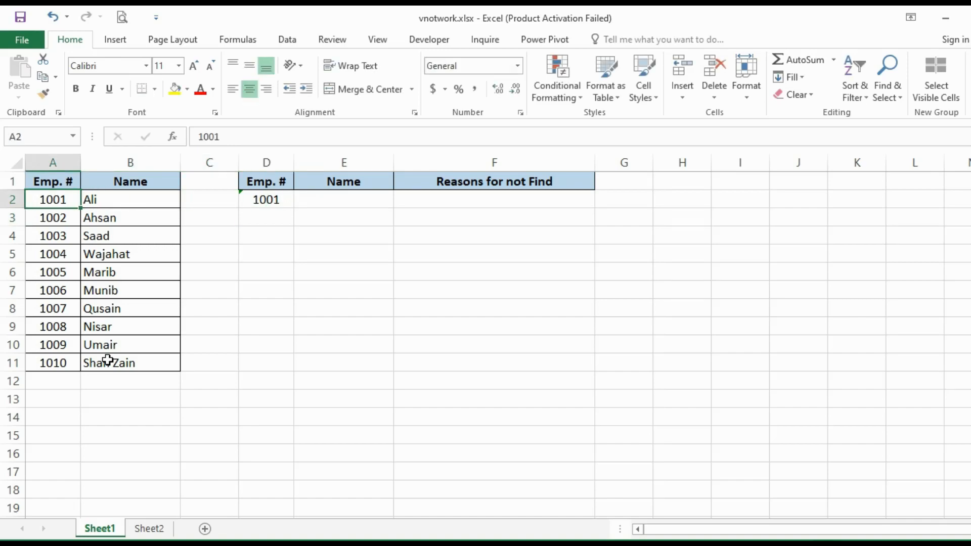
key("Right")
key("Right")
key("Right")
key("Right")
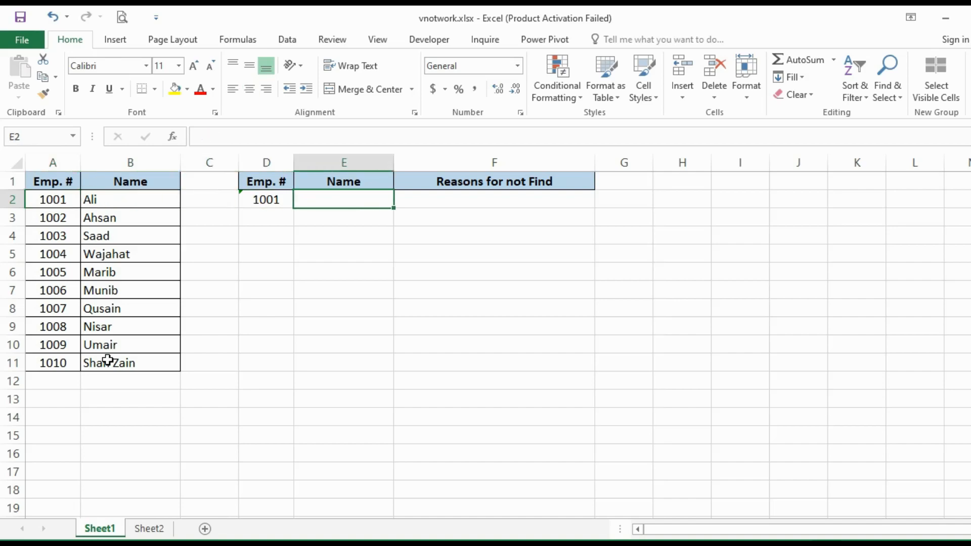
type("=vloo")
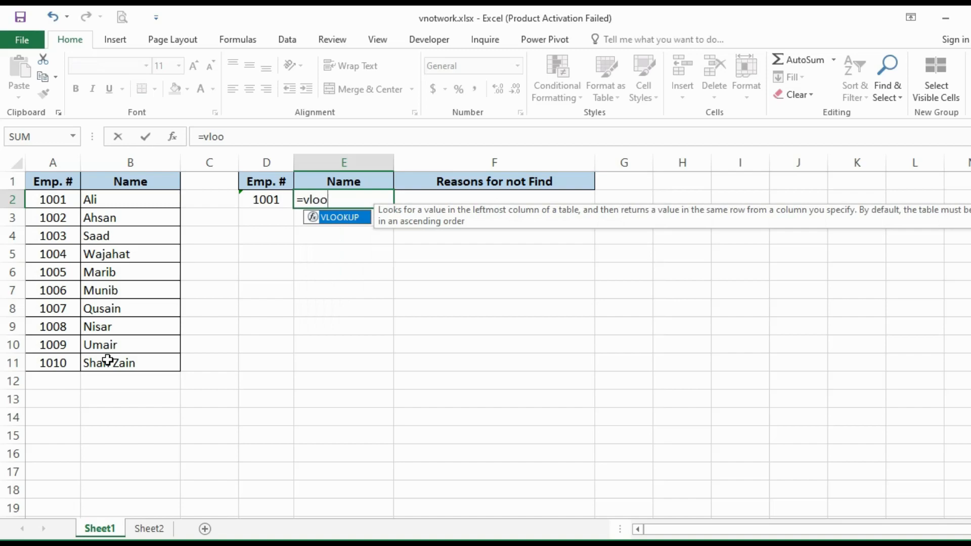
type("kup(")
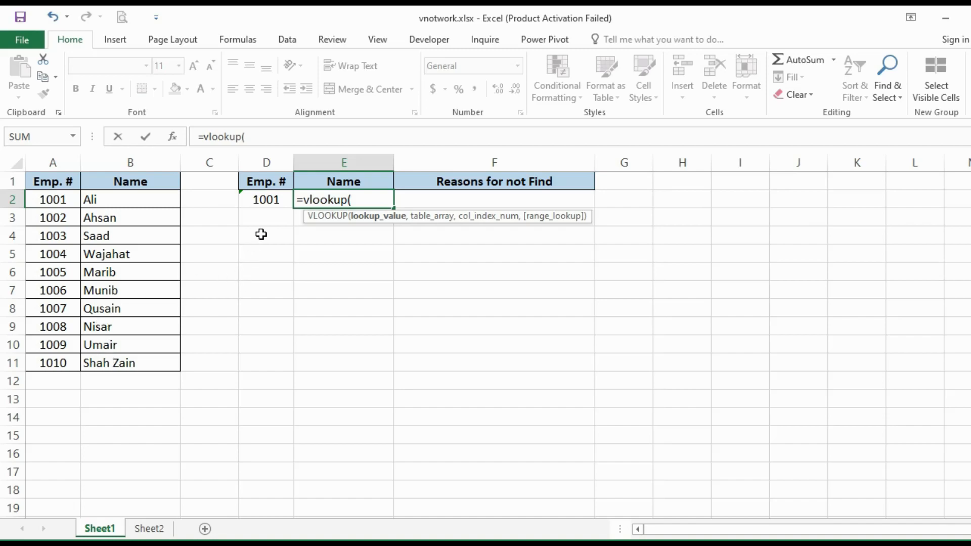
left_click(264, 202)
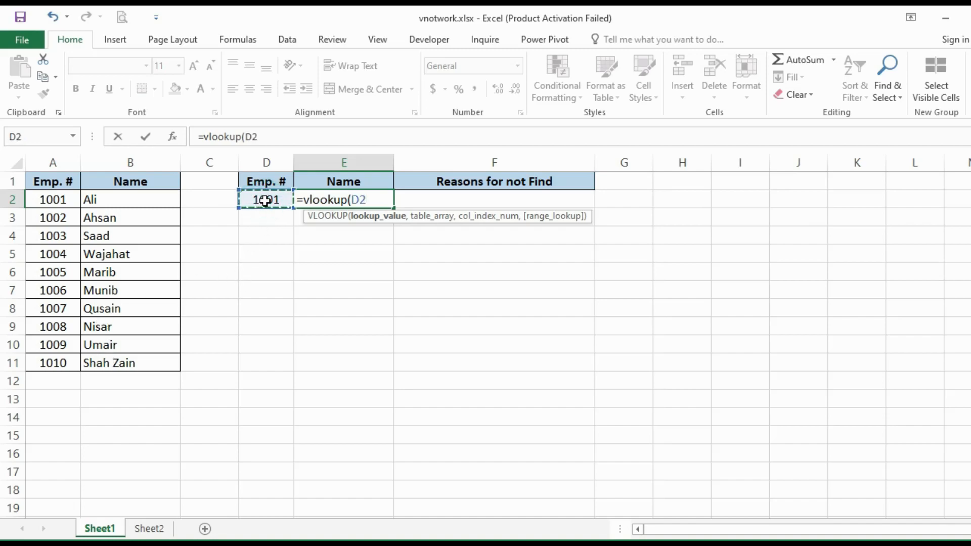
type(",")
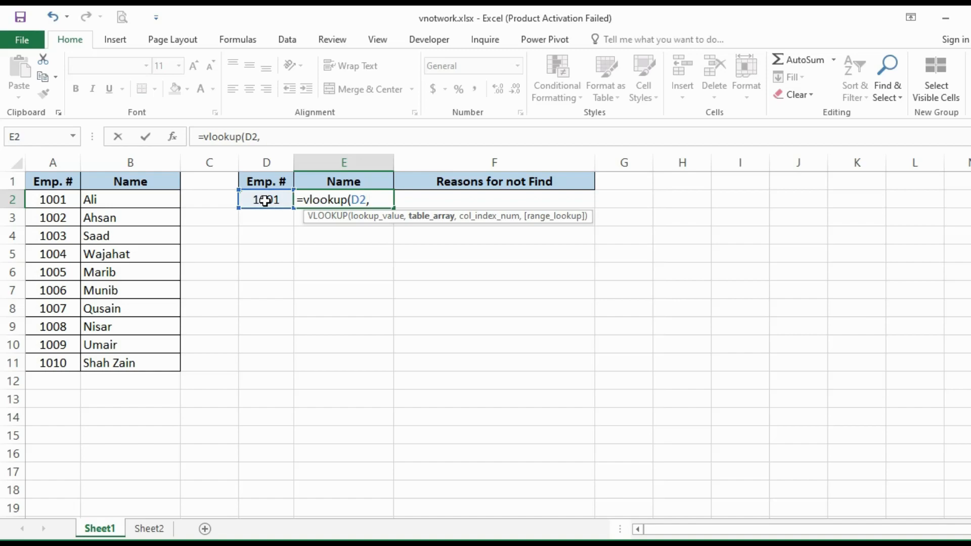
left_click_drag(54, 183, 122, 361)
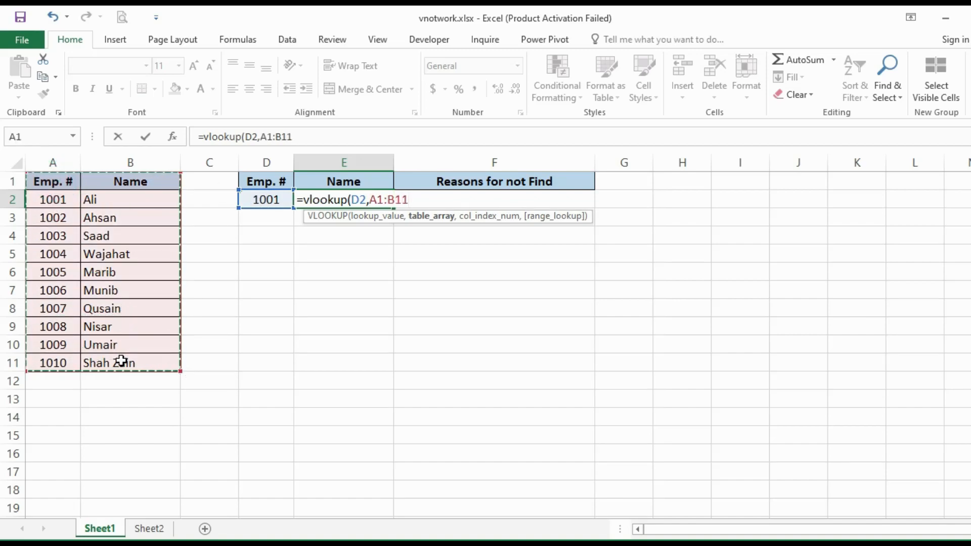
type(",2")
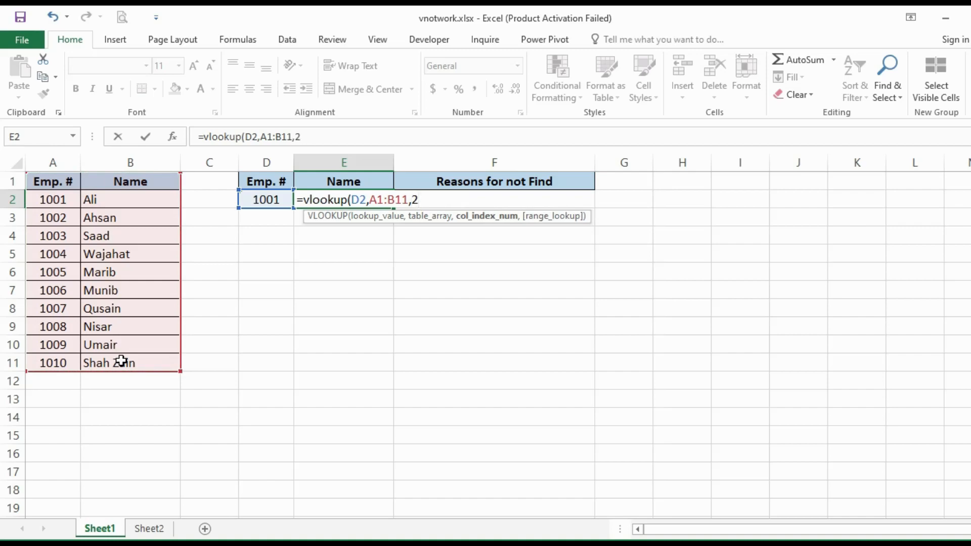
type(",")
type("f")
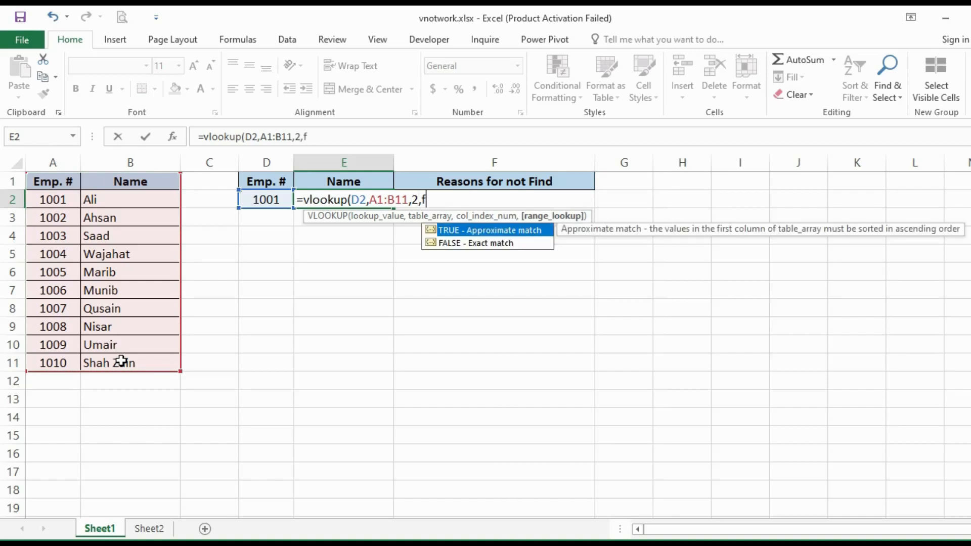
type("alse)")
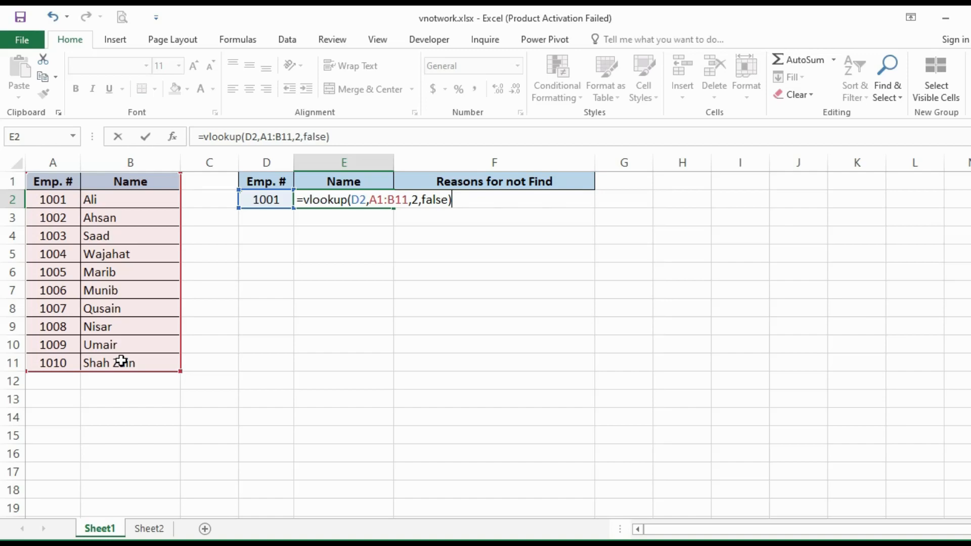
key("Return")
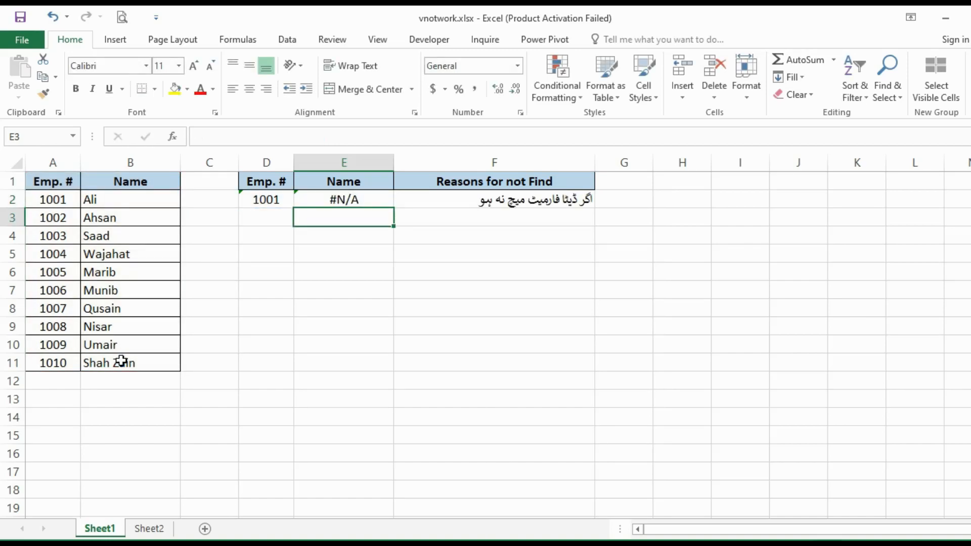
Examine the number format categories of cells D2 and A2 to compare the lookup value with the source data
key("Up")
key("Down")
left_click(256, 201)
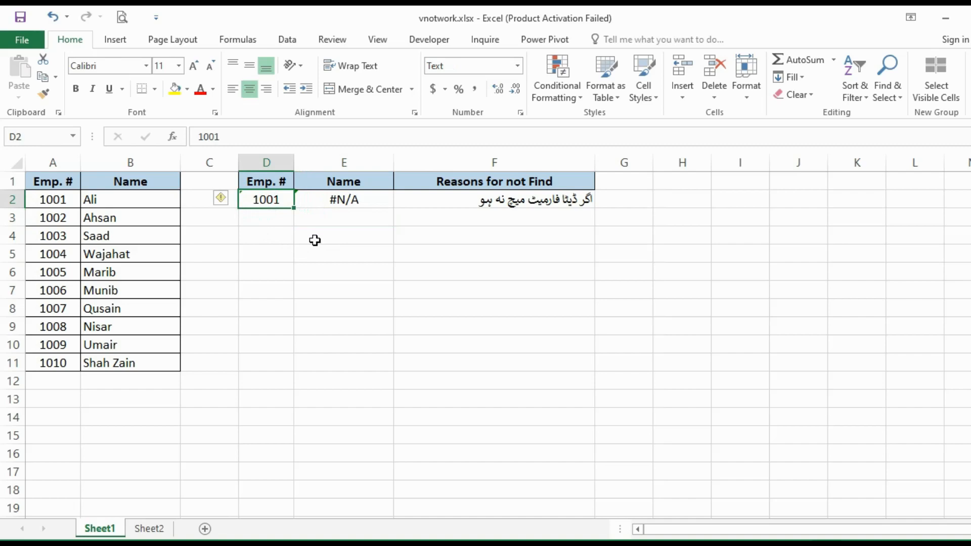
left_click(276, 235)
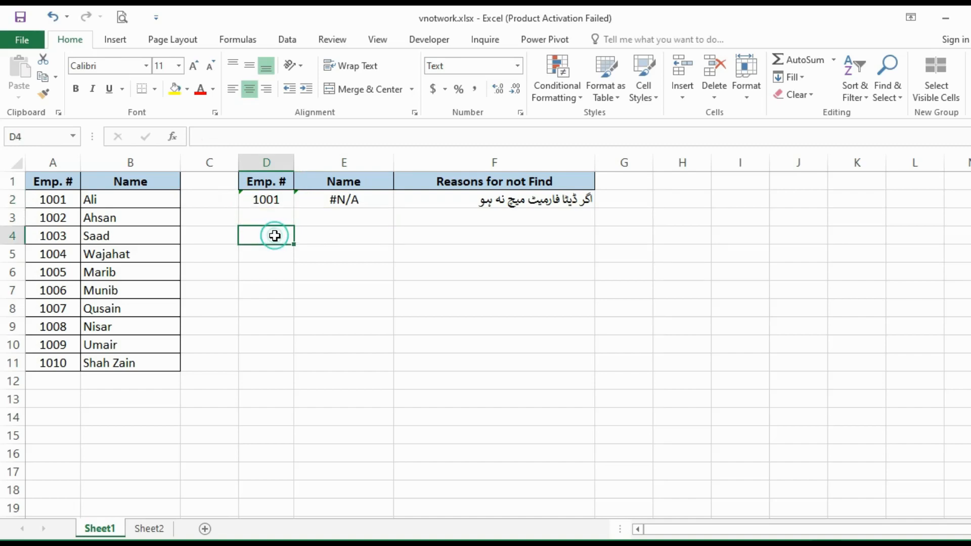
left_click(264, 199)
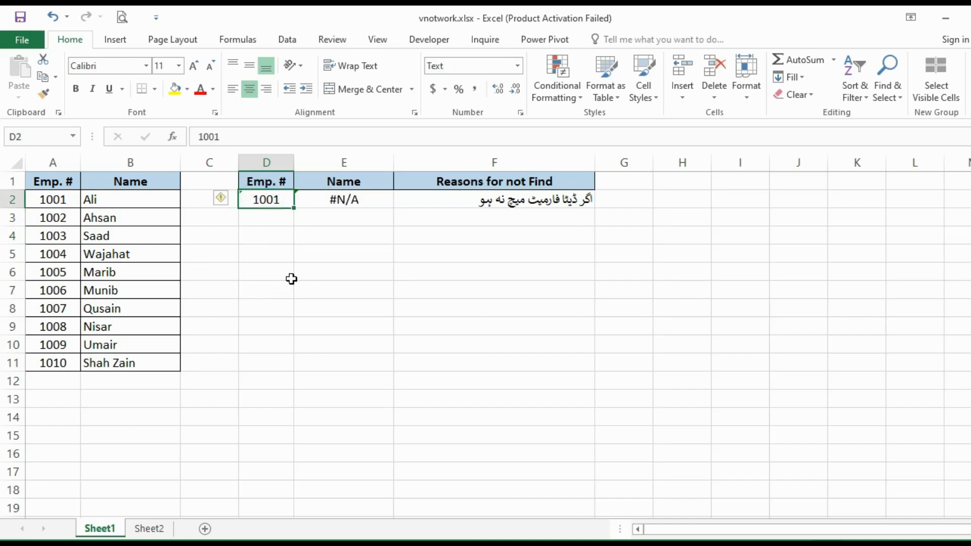
key("ctrl+1")
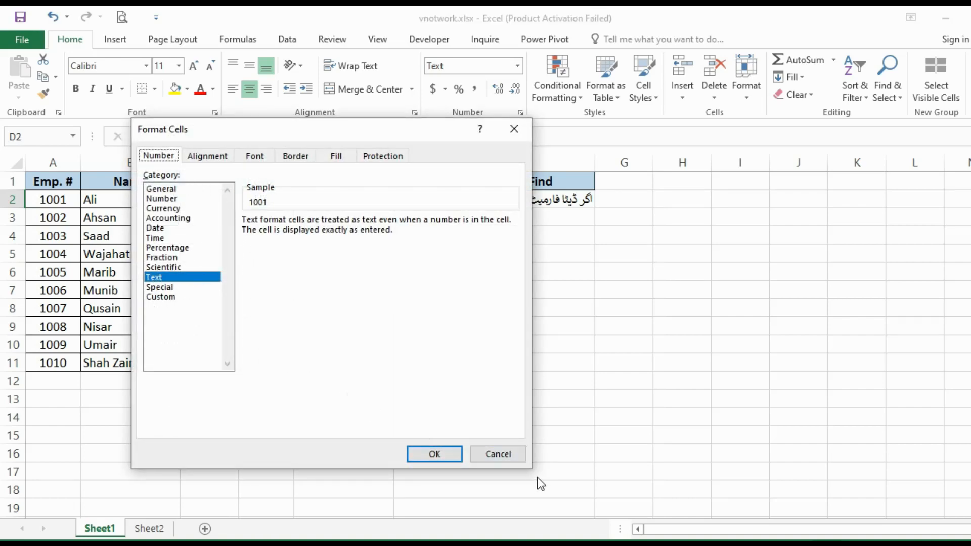
left_click(498, 454)
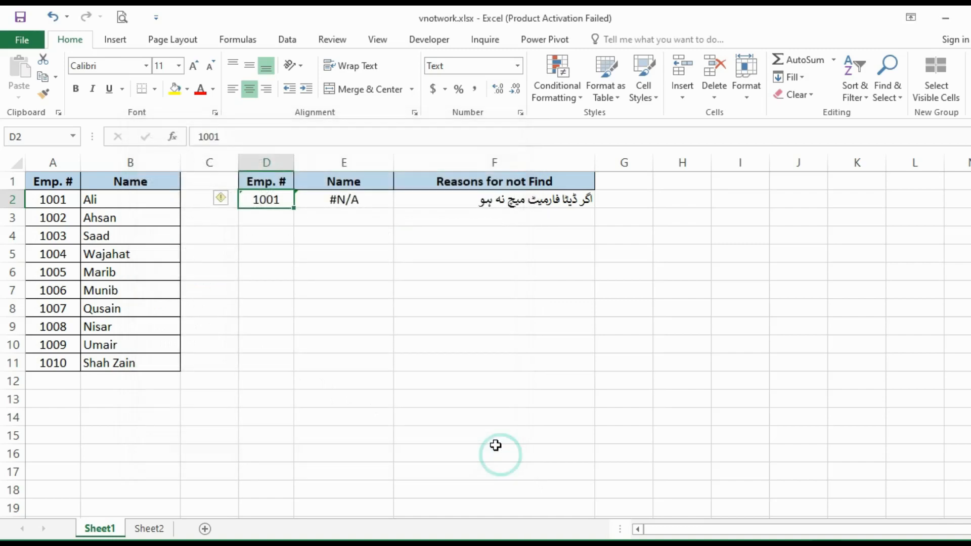
left_click(50, 199)
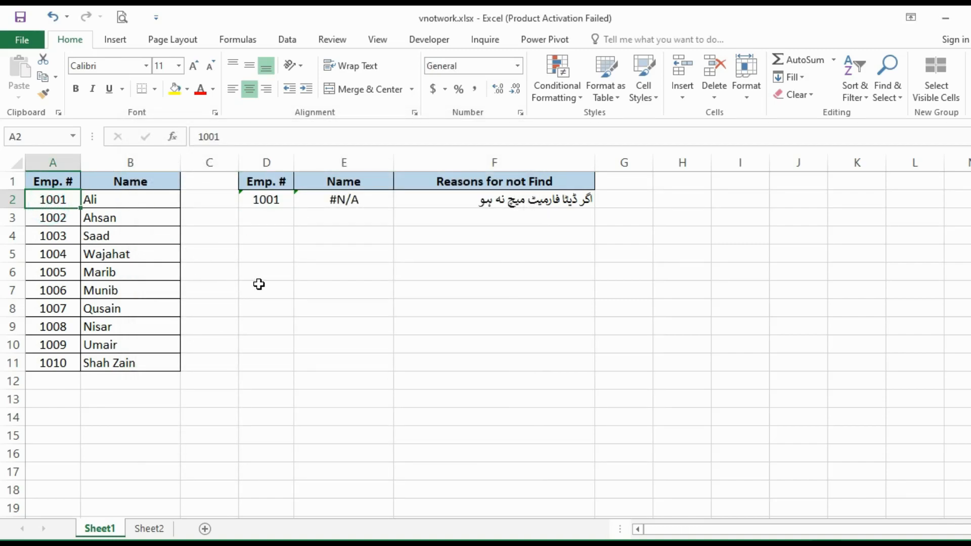
key("ctrl+1")
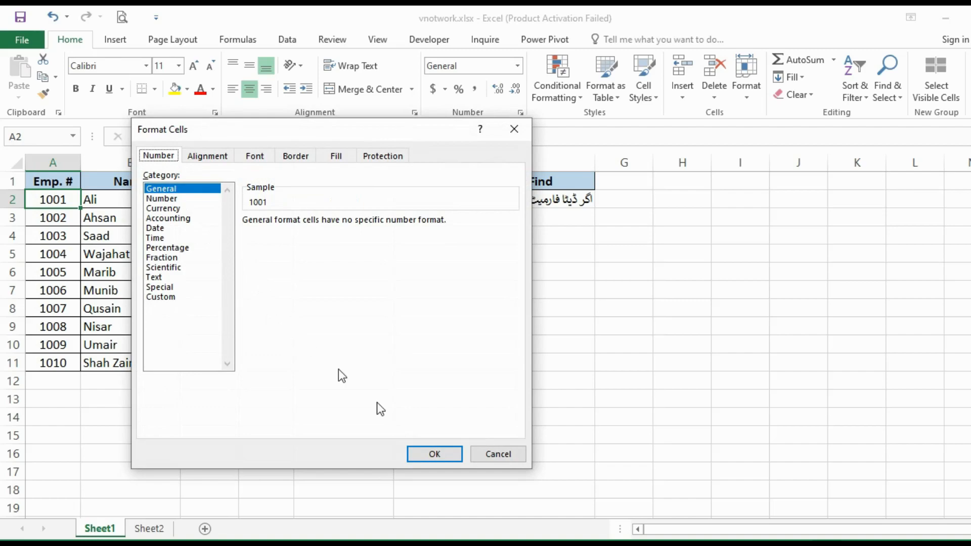
left_click(433, 454)
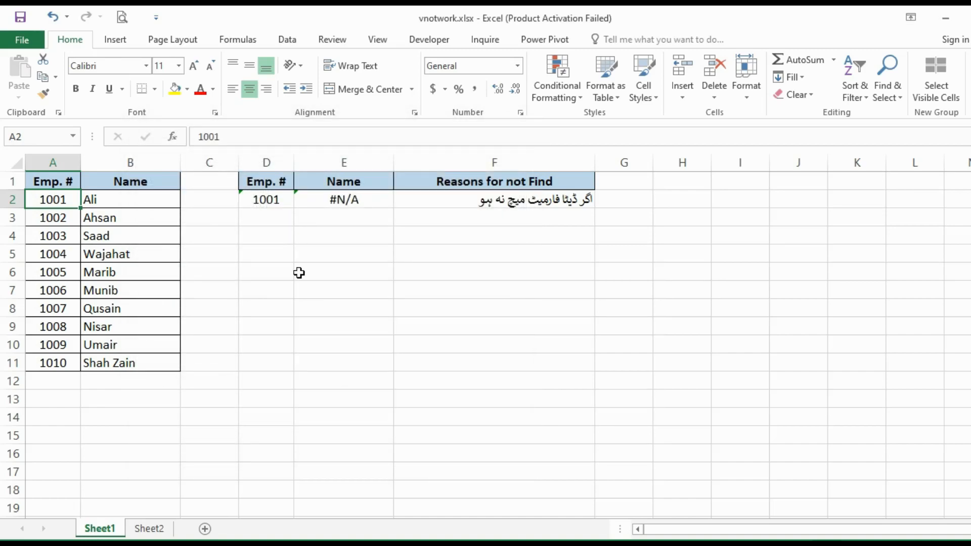
Set the number format of cell D2 to General
left_click(263, 199)
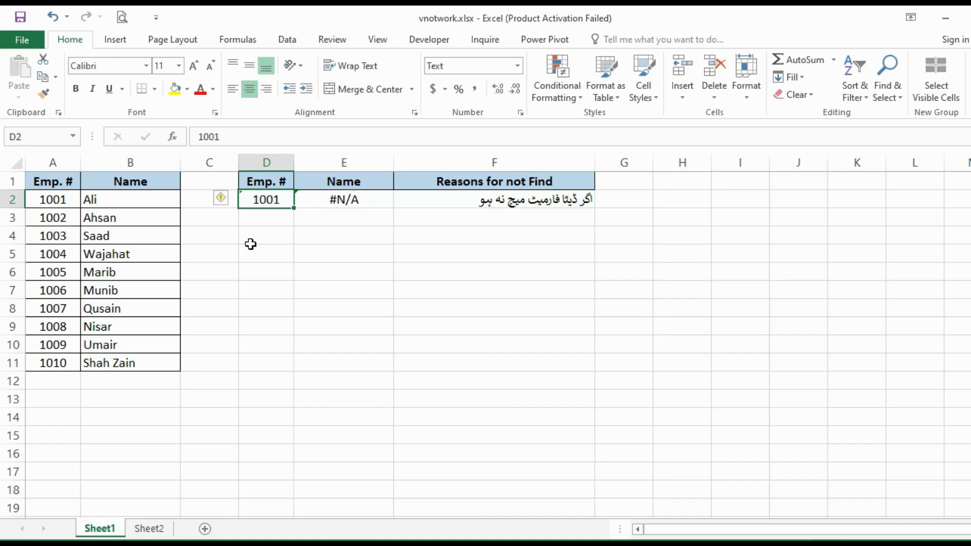
key("ctrl+1")
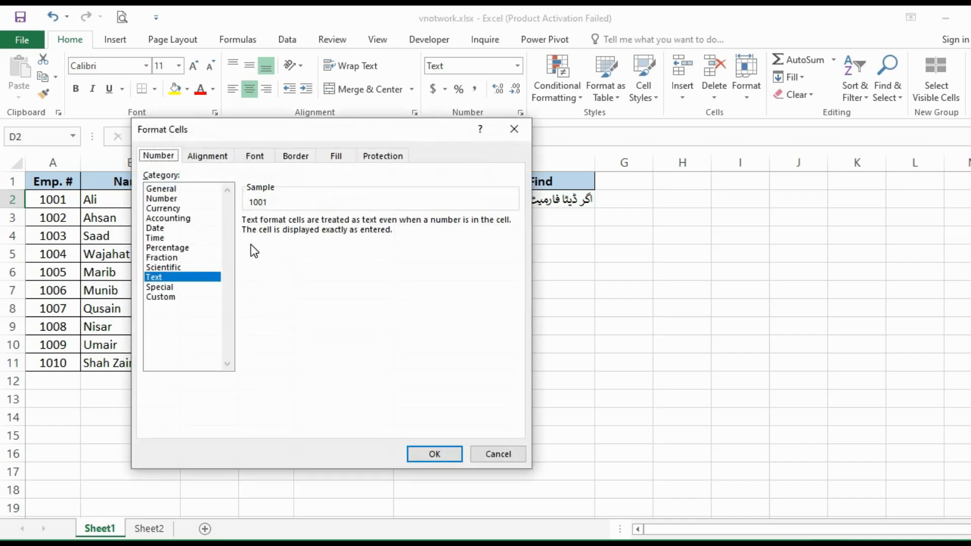
left_click(161, 190)
left_click(452, 453)
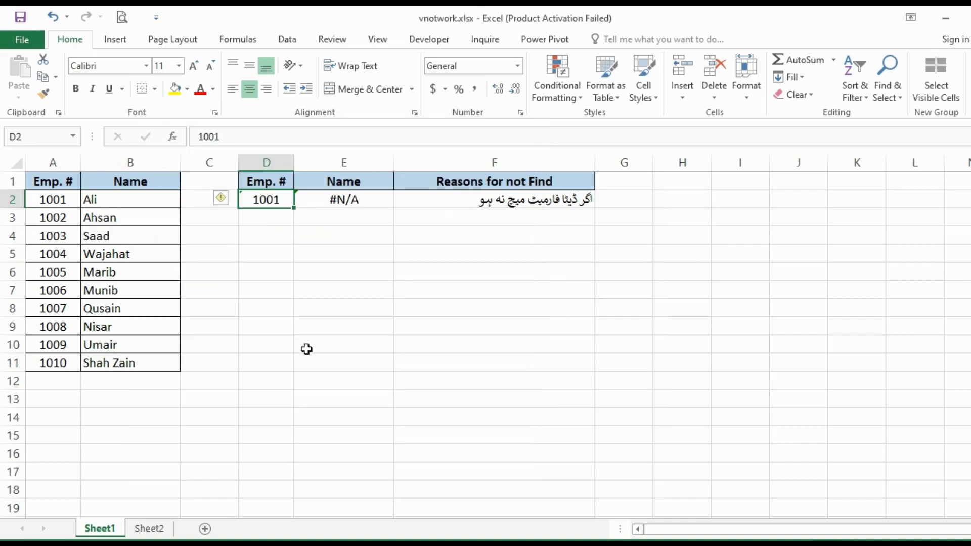
Re-enter the same employee number in D2, and undo that re-entry
type("1001")
key("Return")
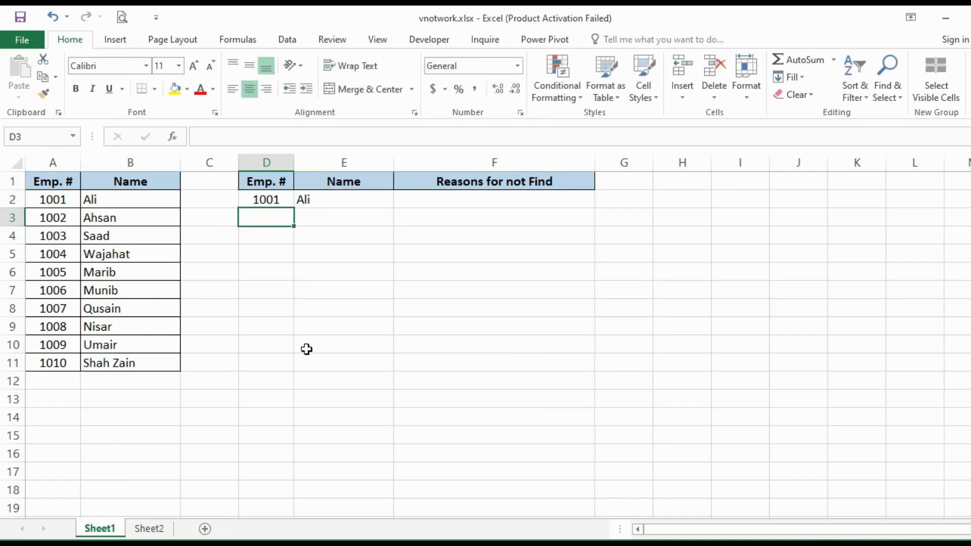
key("Right")
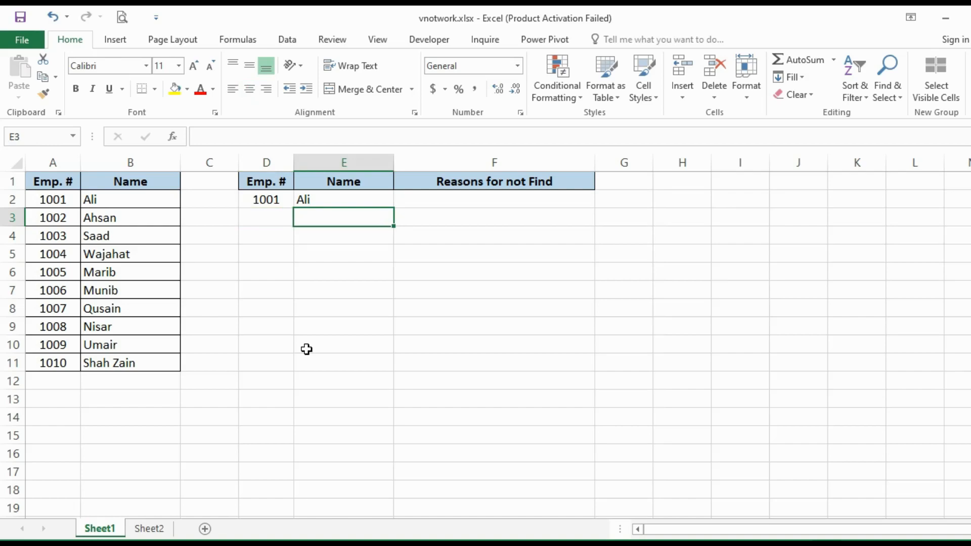
key("Left")
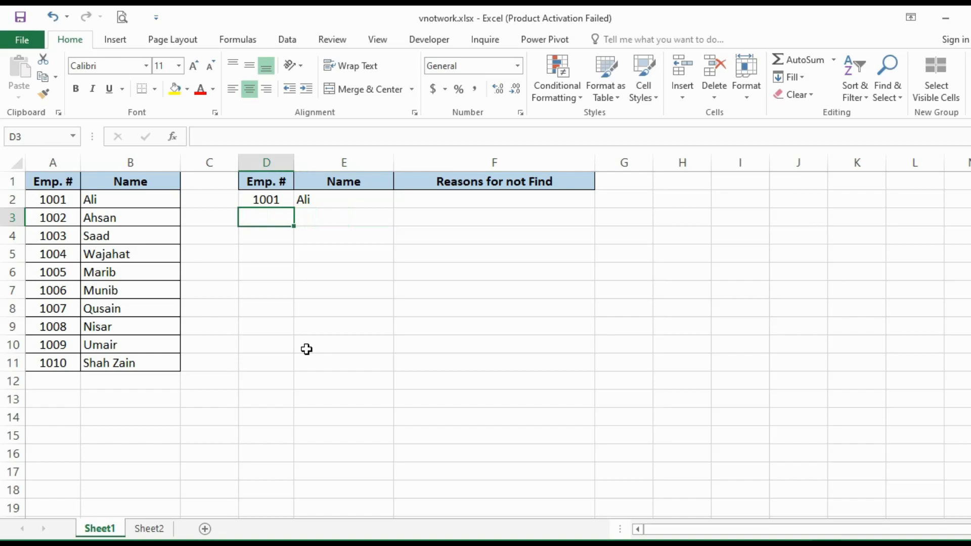
key("ctrl+z")
key("Down")
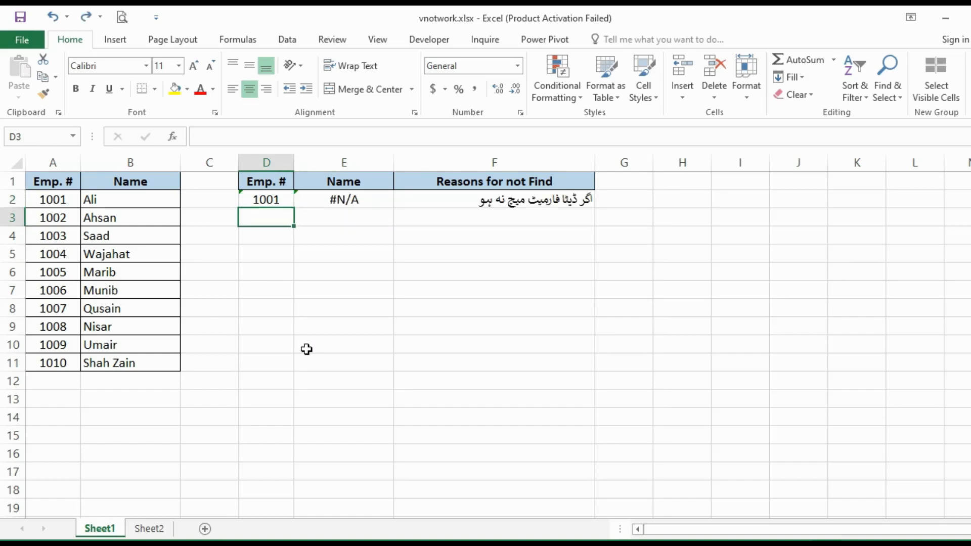
Enter in cell D3 the employee number one higher than the last one listed in column A
key("Left")
key("Right")
type("1011")
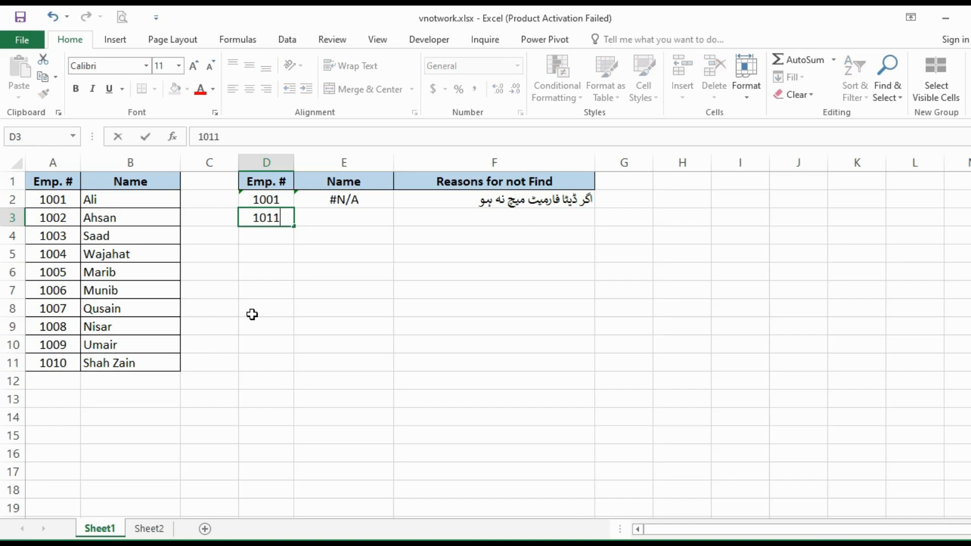
key("Return")
Enter in E3 an exact-match (FALSE) VLOOKUP of D3 in the range A1:B11 that returns column 2
key("Up")
key("Right")
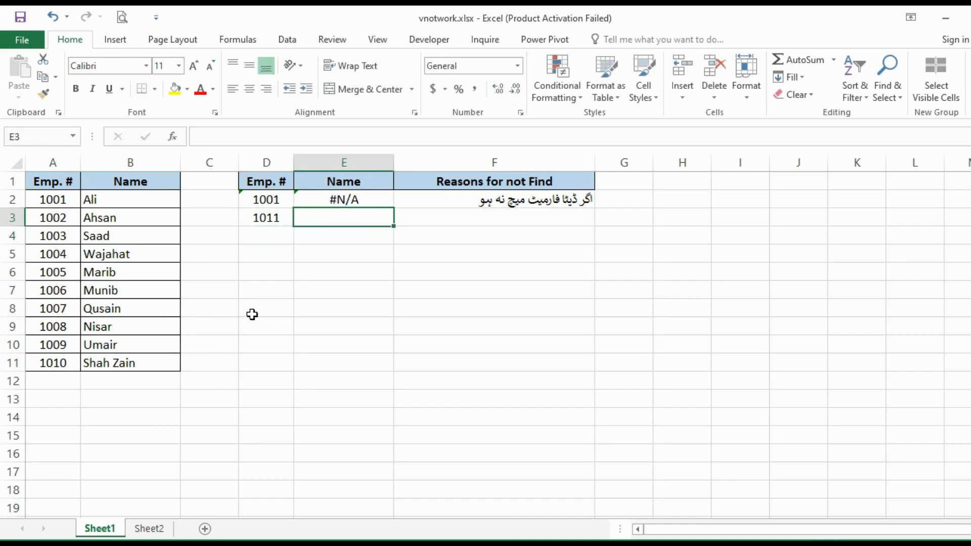
key("Up")
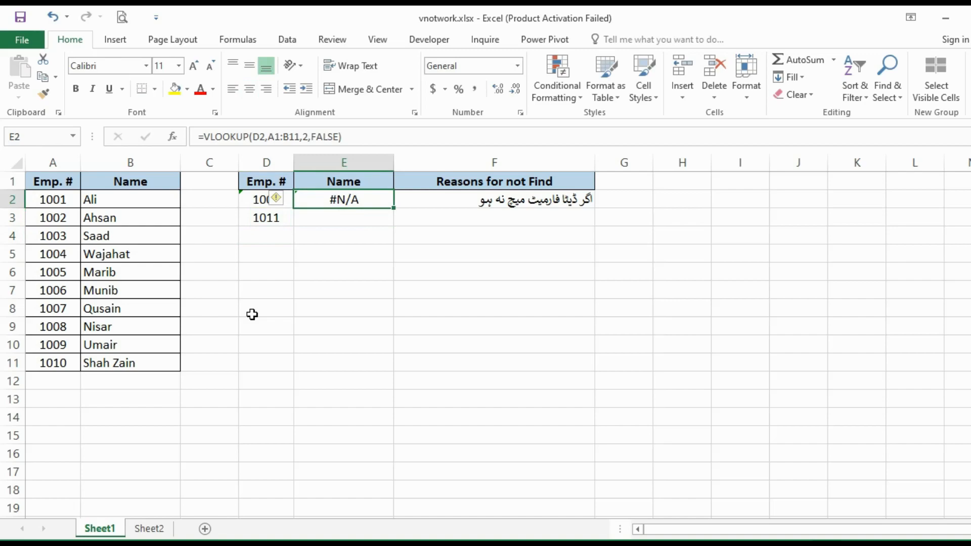
left_click(331, 216)
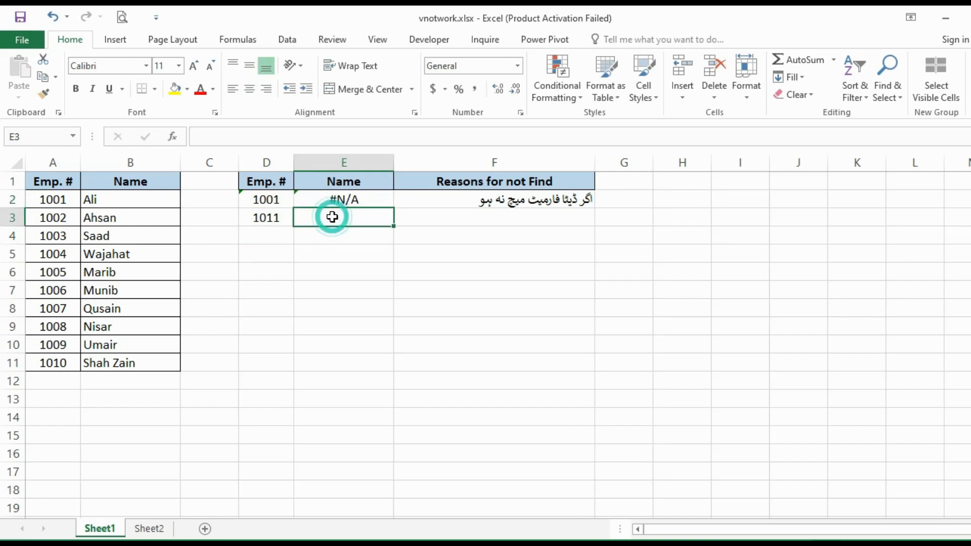
type("=v")
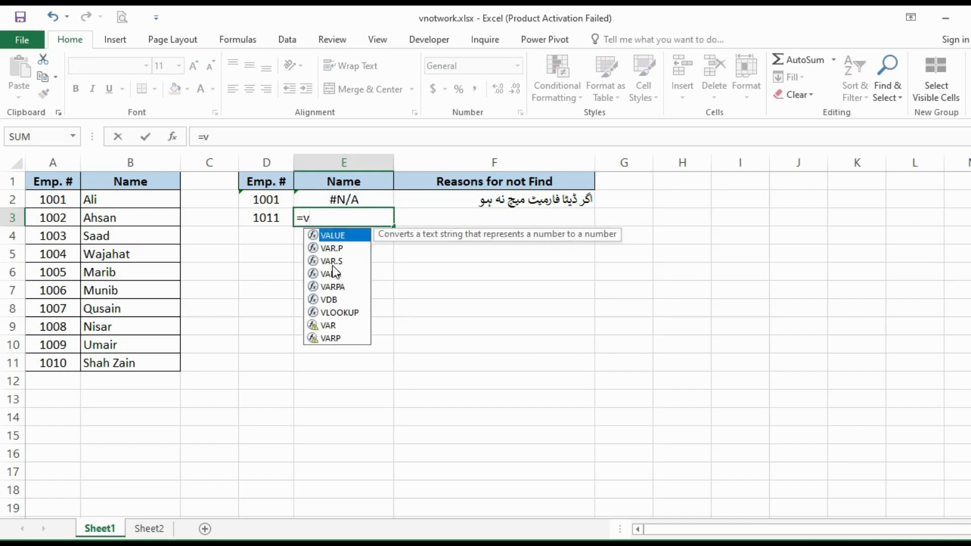
type("lookup(")
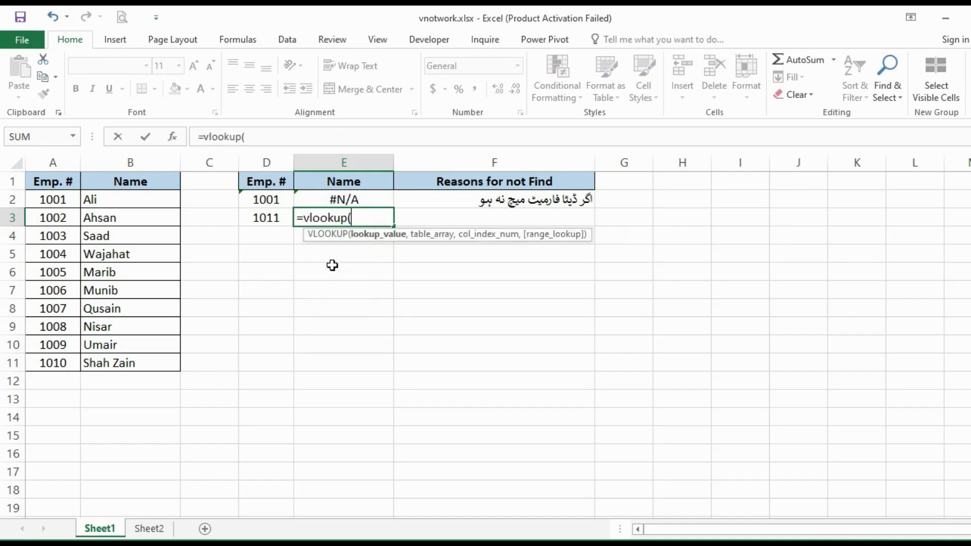
type("D3,")
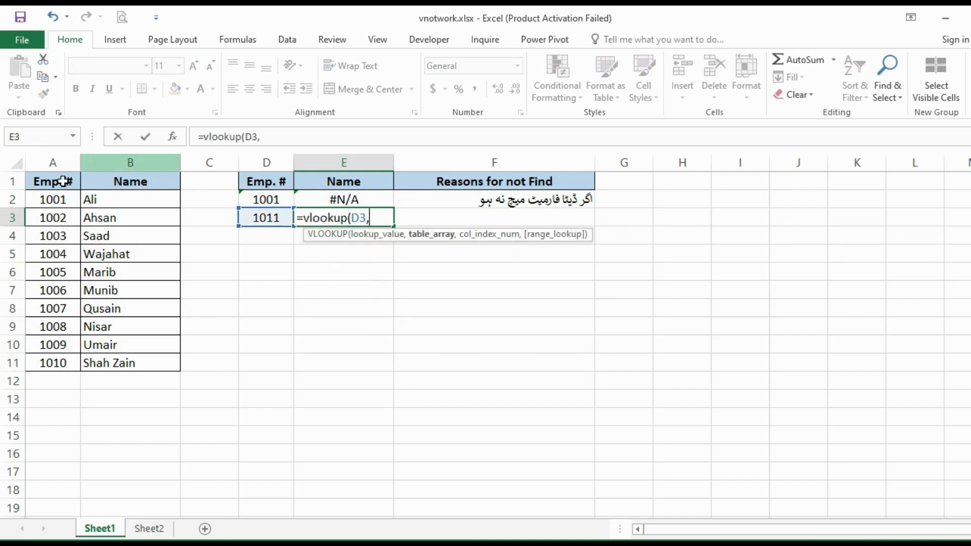
left_click_drag(57, 182, 118, 364)
type(",2,false")
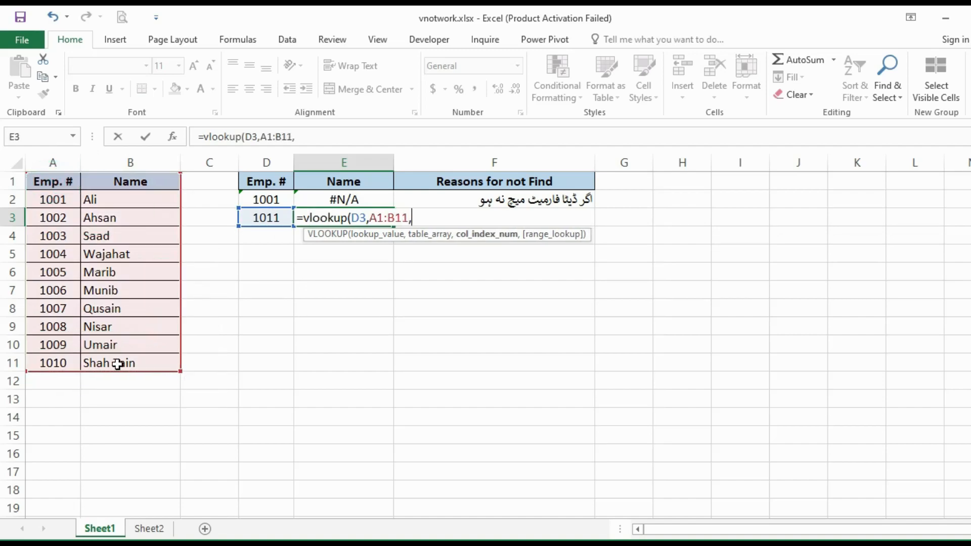
type(")")
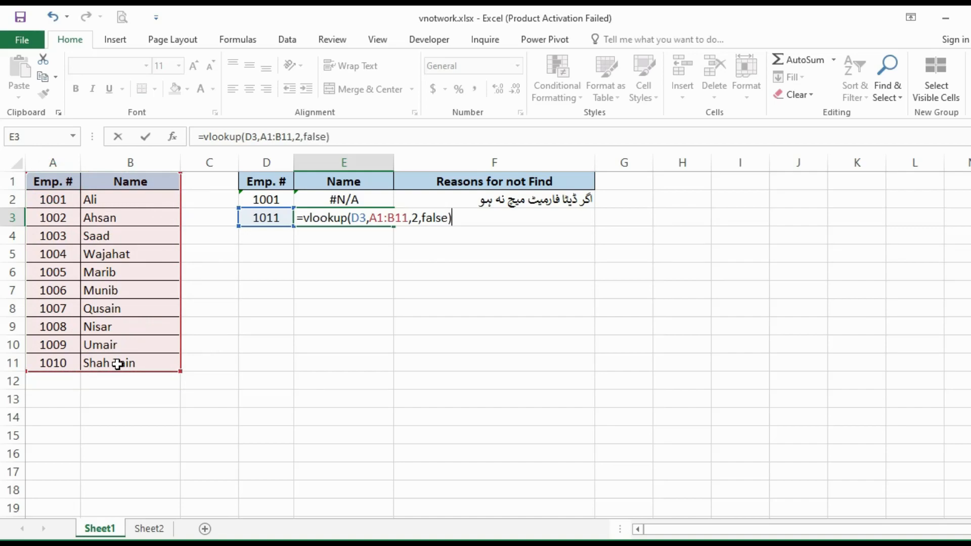
key("Return")
key("Up")
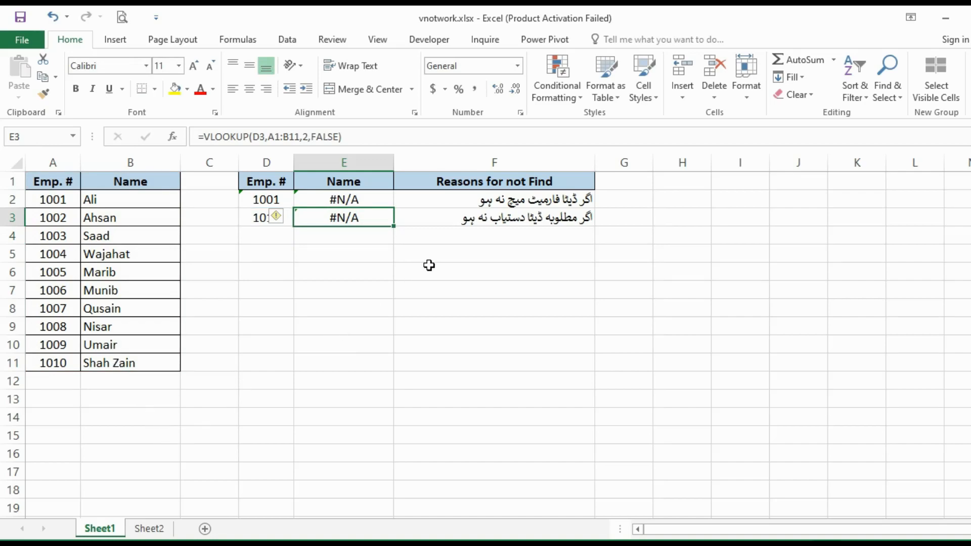
Enter in cell D4 the last employee number listed in column A
left_click(262, 232)
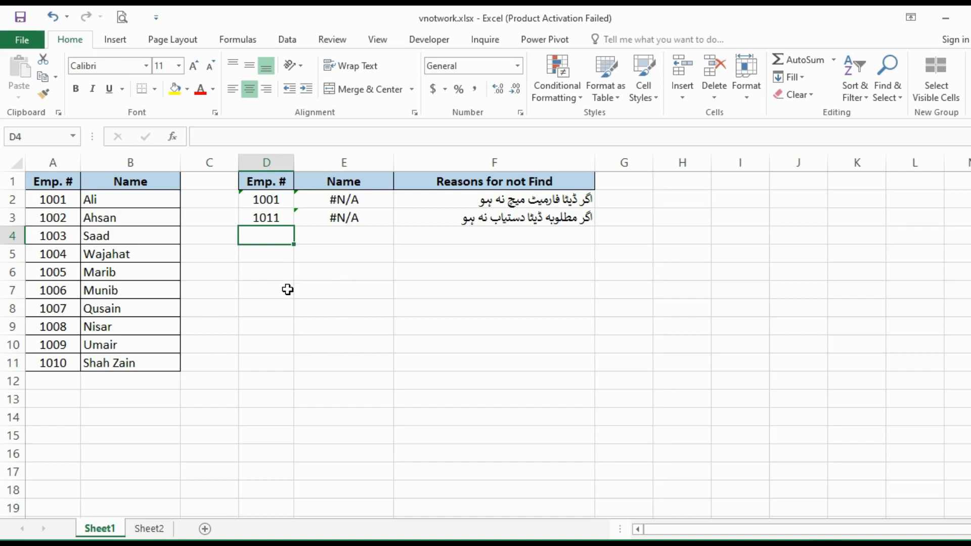
type("1010")
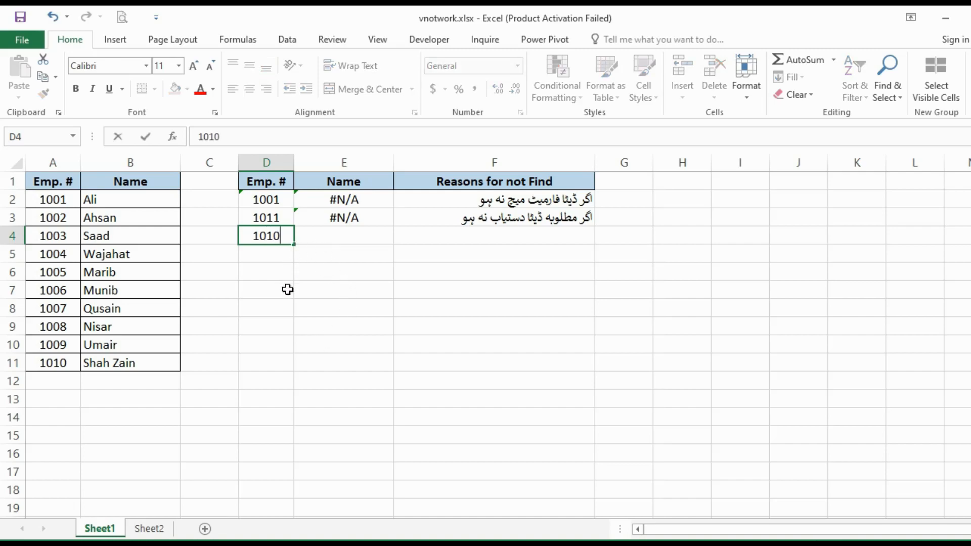
key("Return")
key("Up")
Enter in E4 an exact-match (FALSE) VLOOKUP of D4 in the shortened range A1:B10 that returns column 2
key("Right")
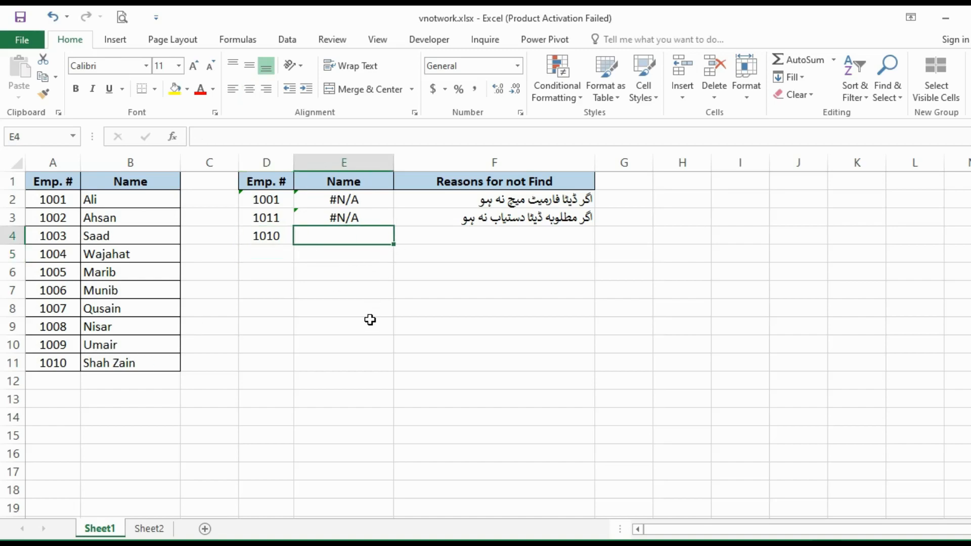
type("=vlookup(")
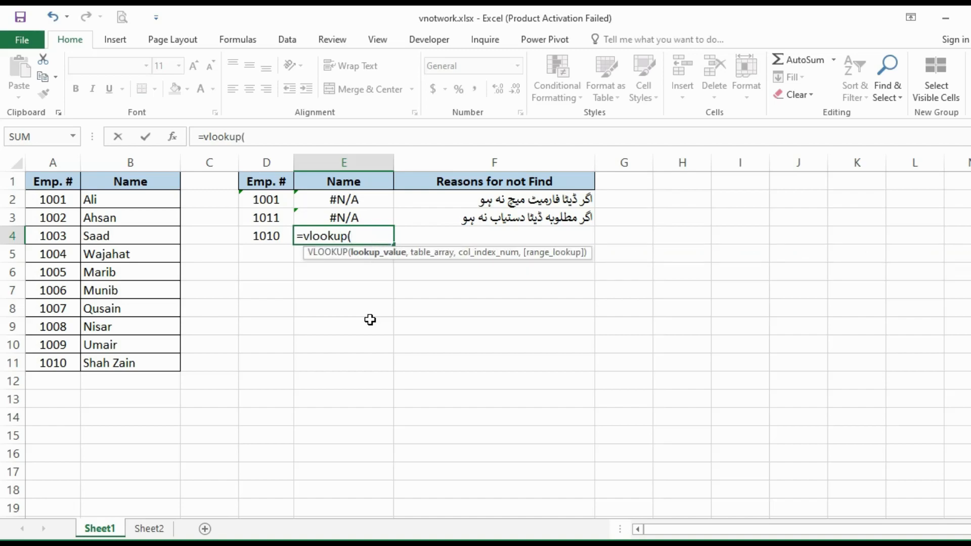
key("Left")
type(",")
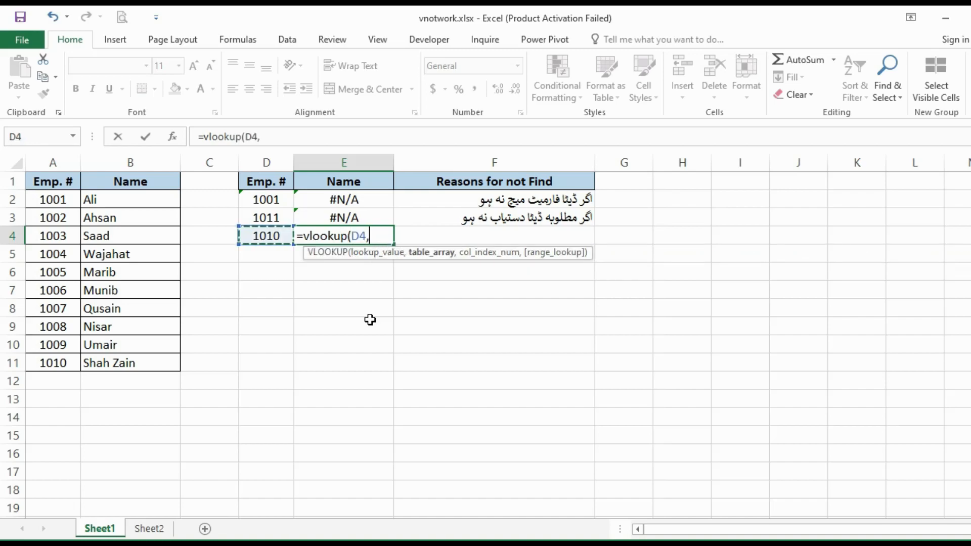
left_click_drag(61, 181, 132, 341)
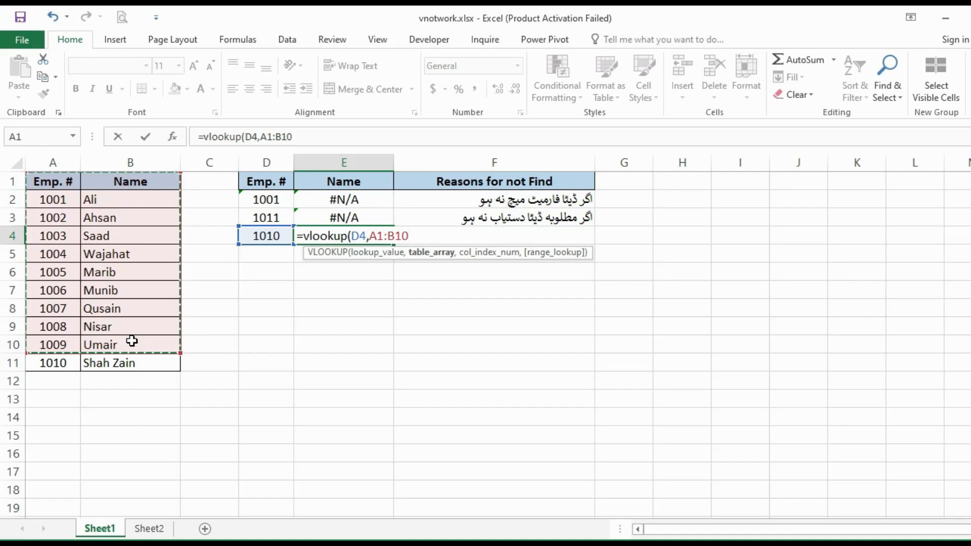
type(",2,")
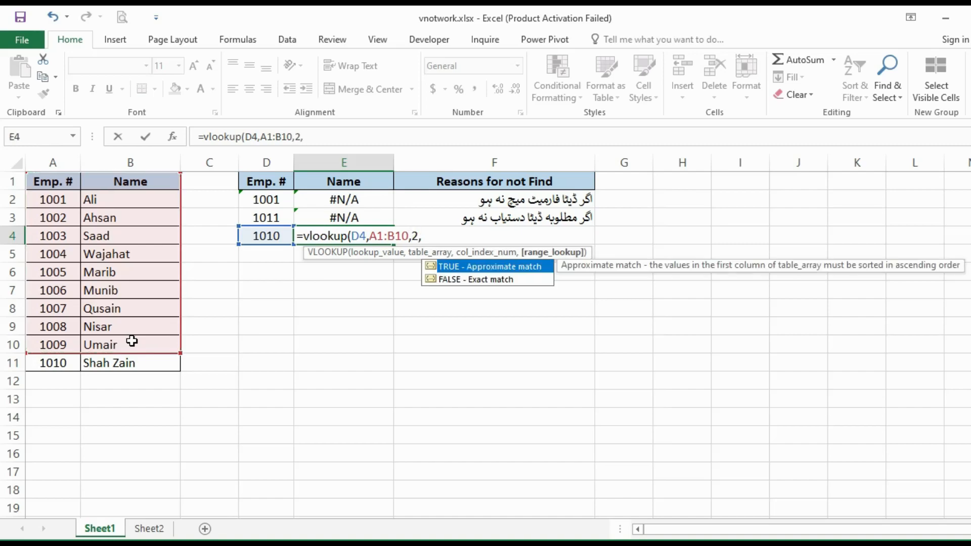
type("false)")
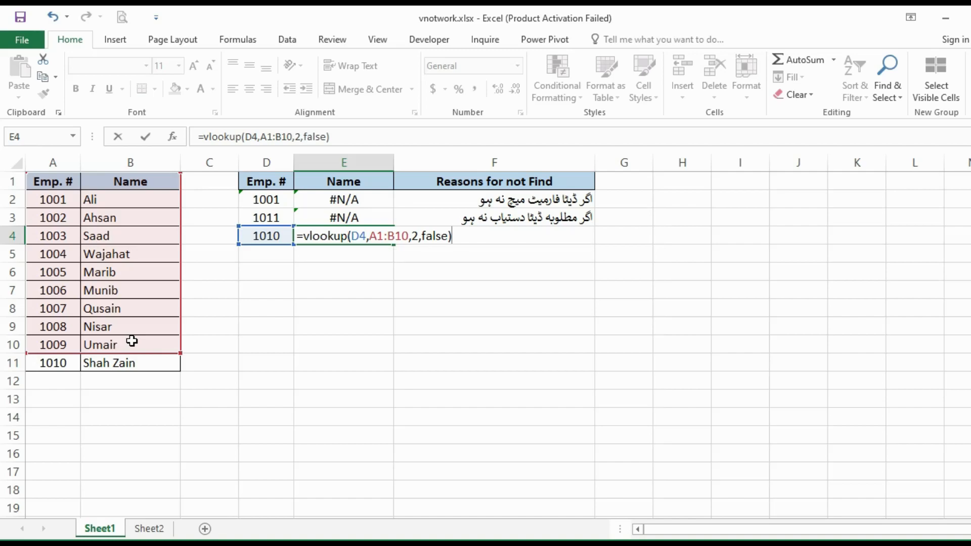
key("Return")
key("Up")
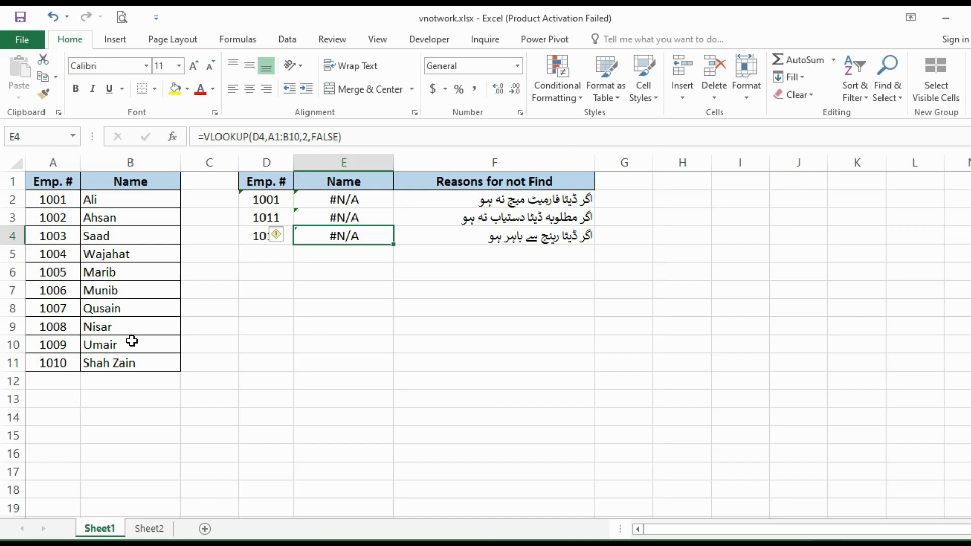
Replace the lookup value in D4 with the second-to-last employee number in column A, and undo that replacement
left_click(263, 234)
type("100")
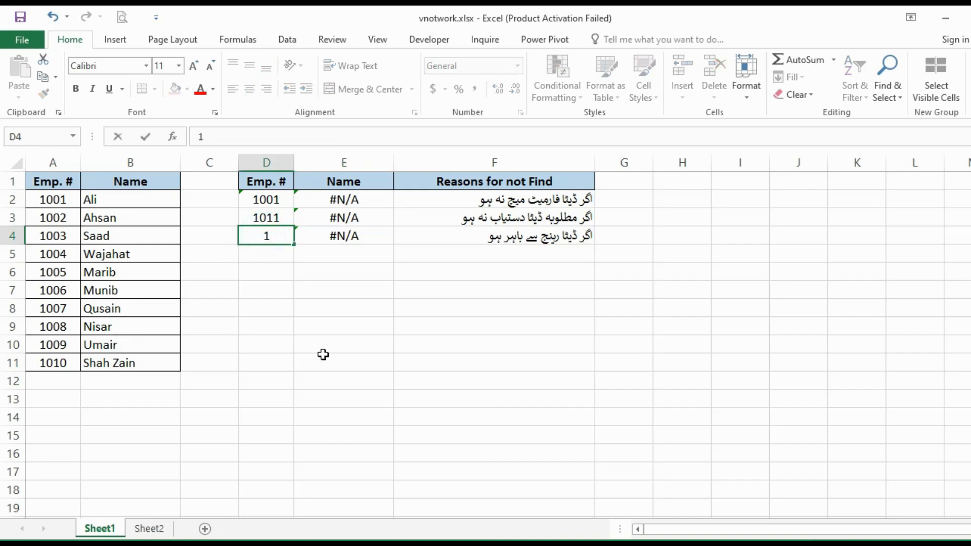
type("9")
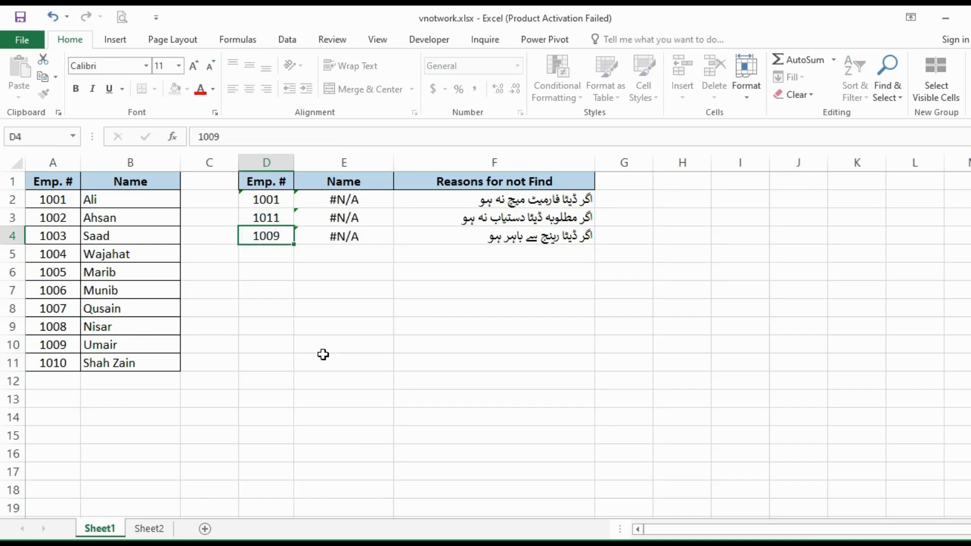
key("Return")
key("Up")
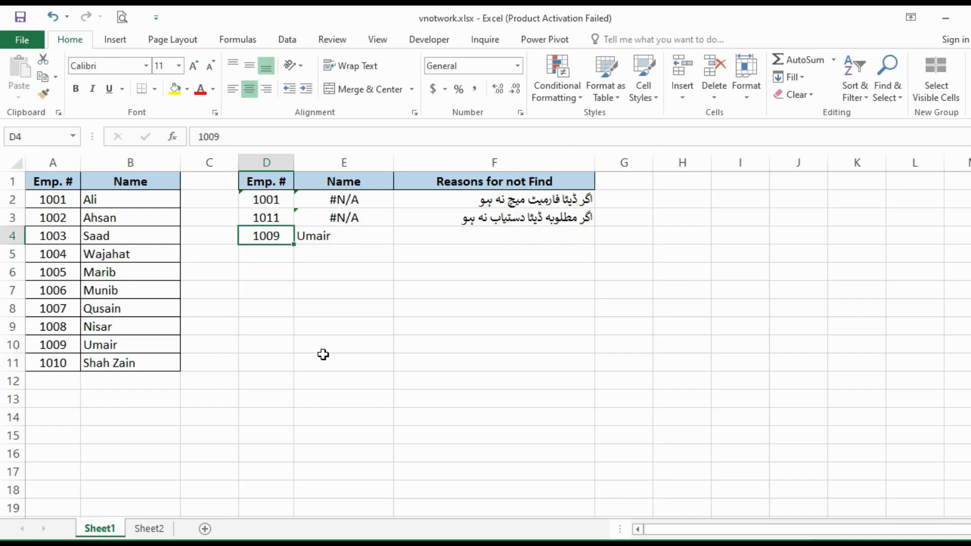
key("ctrl+z")
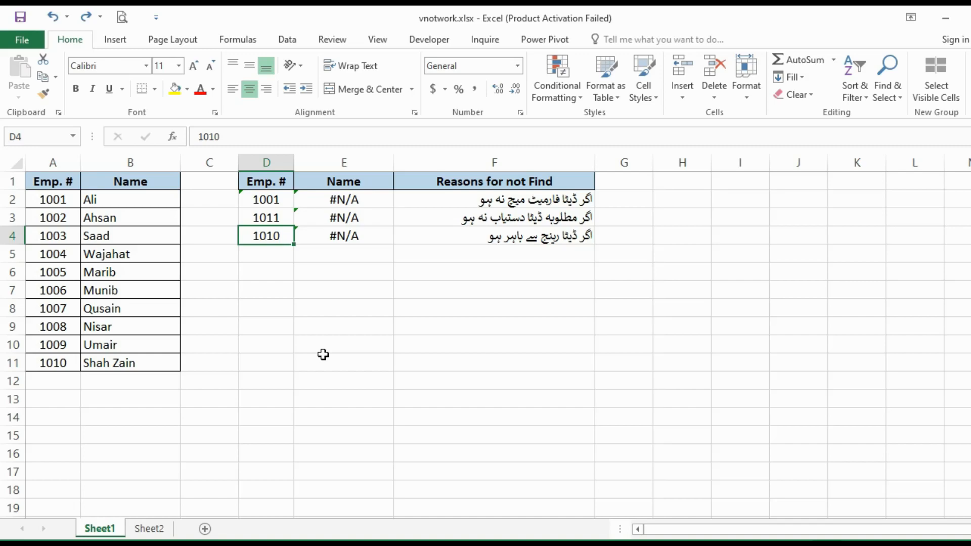
Enter in cell D5 the same unlisted employee number as in D3
key("Down")
key("Right")
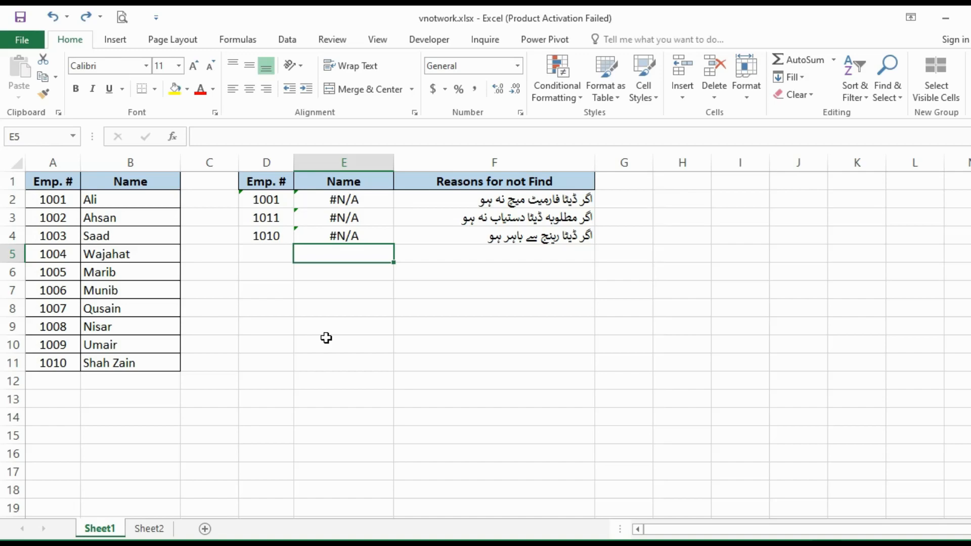
key("Left")
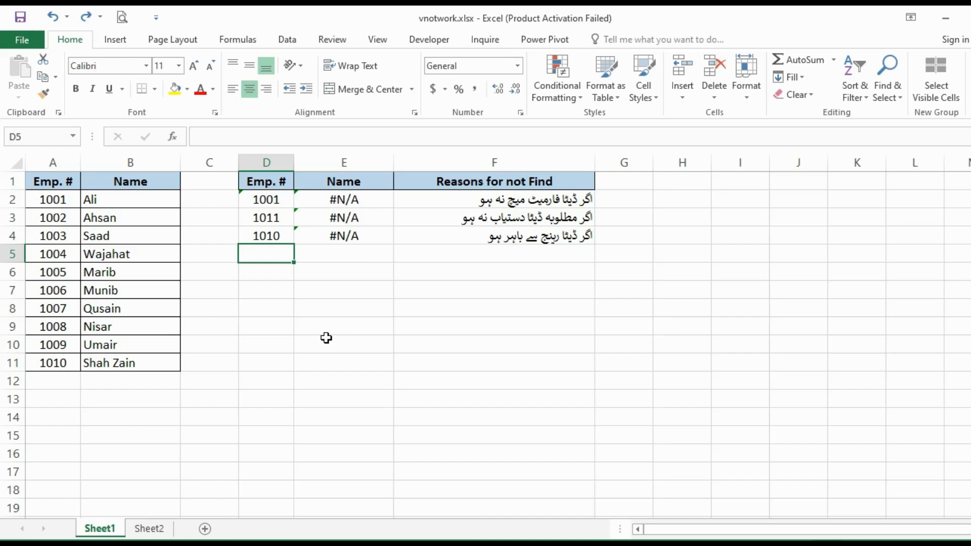
type("1011")
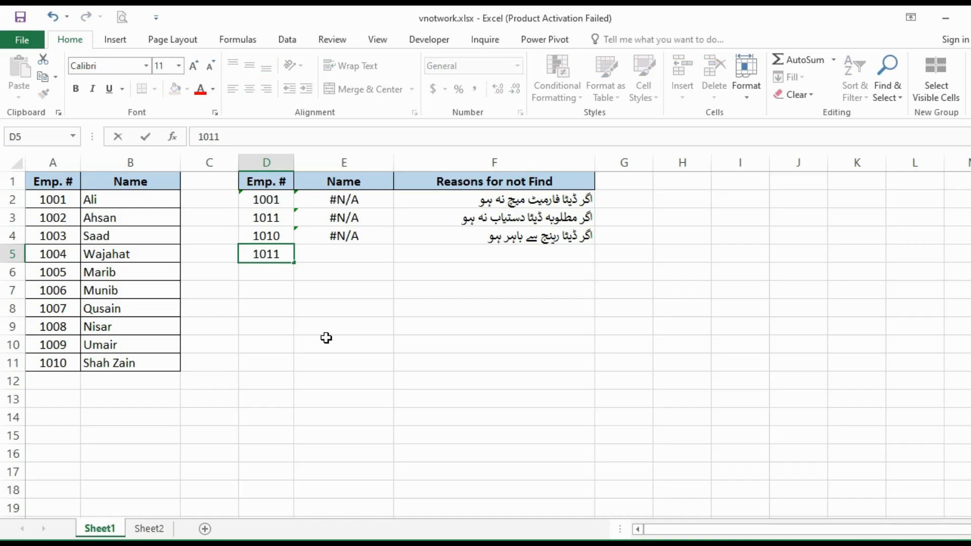
key("Return")
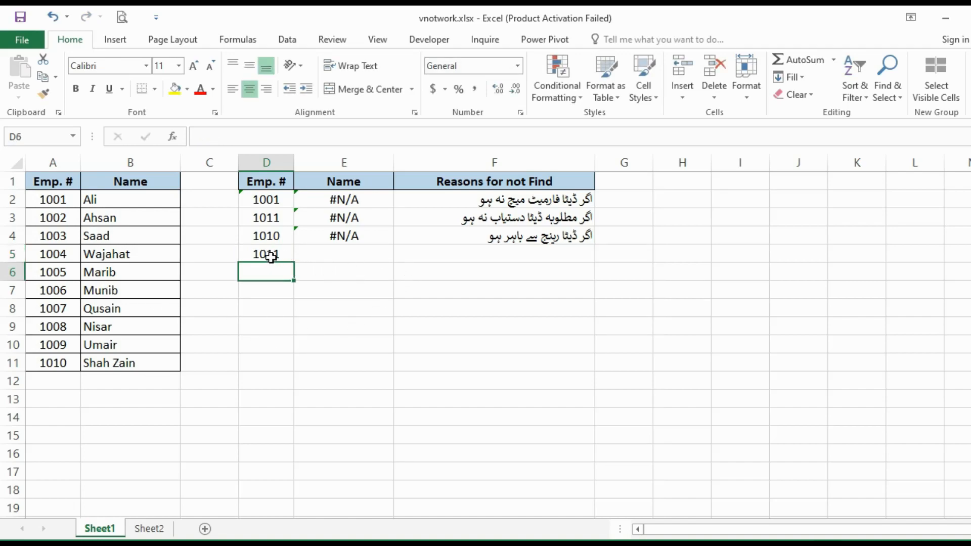
Enter in E5 an approximate-match (TRUE) VLOOKUP of D5 in the range A1:B11 that returns column 2
left_click(334, 254)
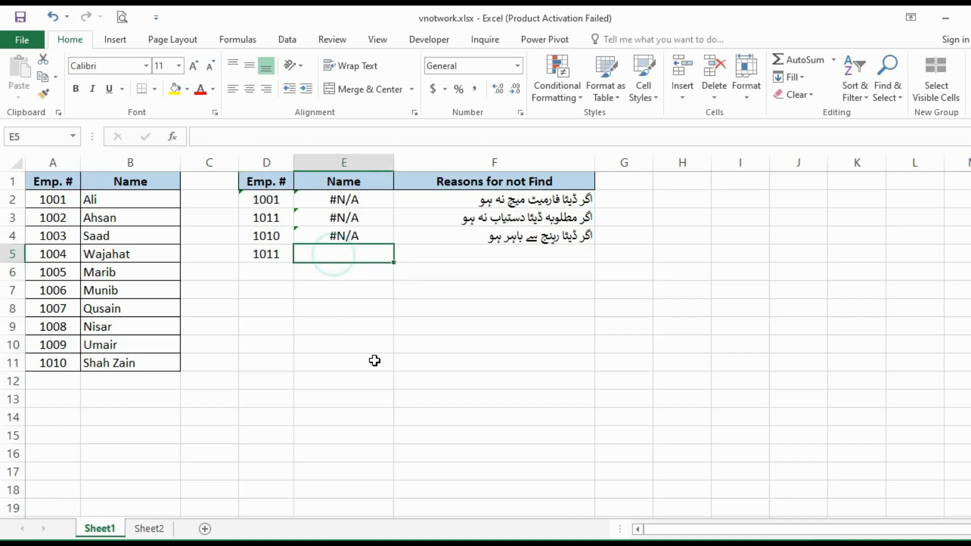
type("=vlookup(")
key("Left")
key("Left")
key("Left")
key("Left")
key("Right")
key("Right")
key("Right")
type(",")
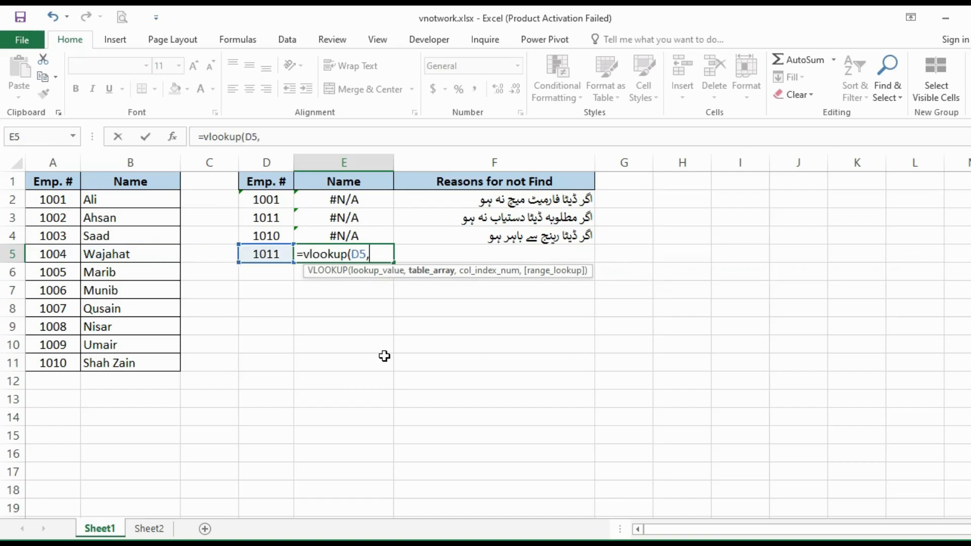
key("Left")
key("Left")
key("Left")
key("Up")
key("Up")
key("Up")
key("Up")
key("shift+Right")
key("shift+Down")
key("shift+Down")
key("shift+Down")
key("shift+Down")
key("shift+Down")
key("shift+Down")
key("shift+Down")
key("shift+Down")
key("shift+Down")
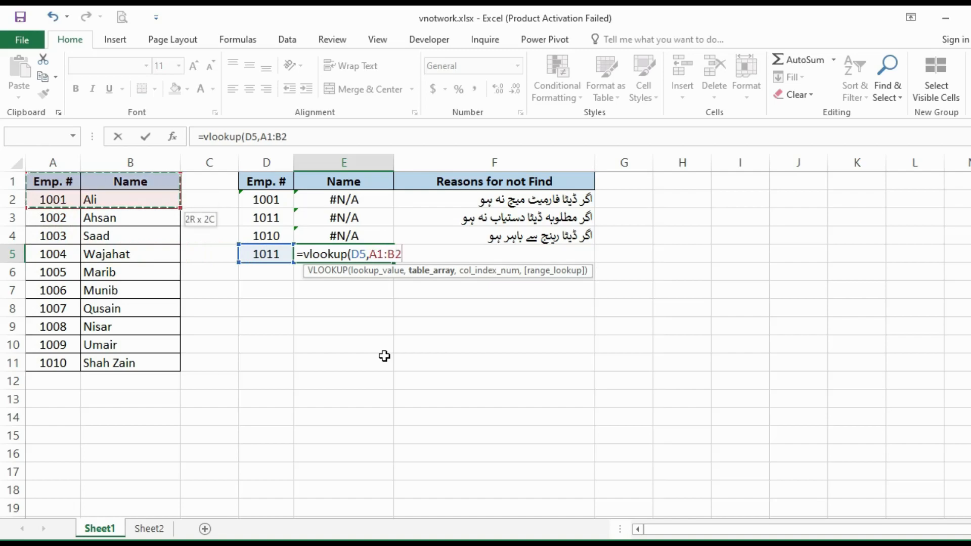
key("shift+Down")
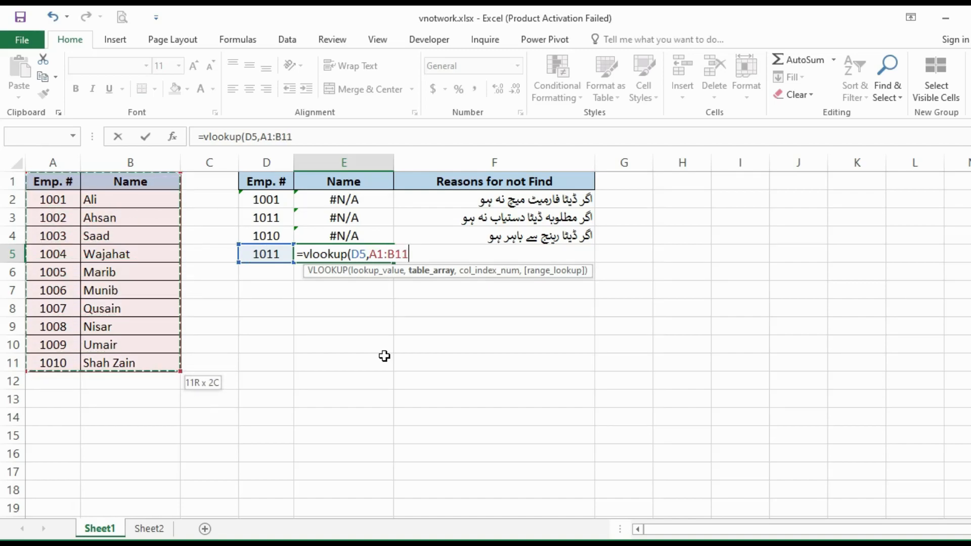
type(",")
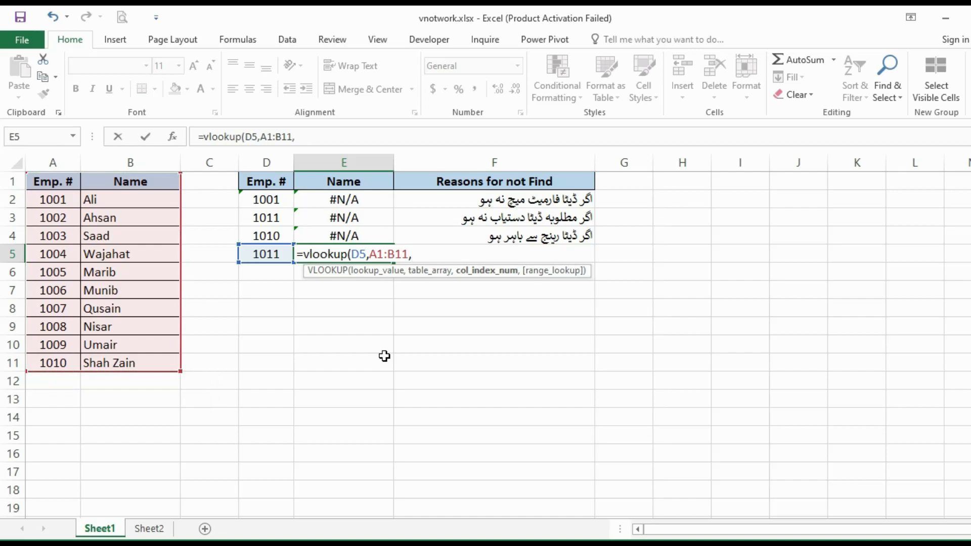
type("2,")
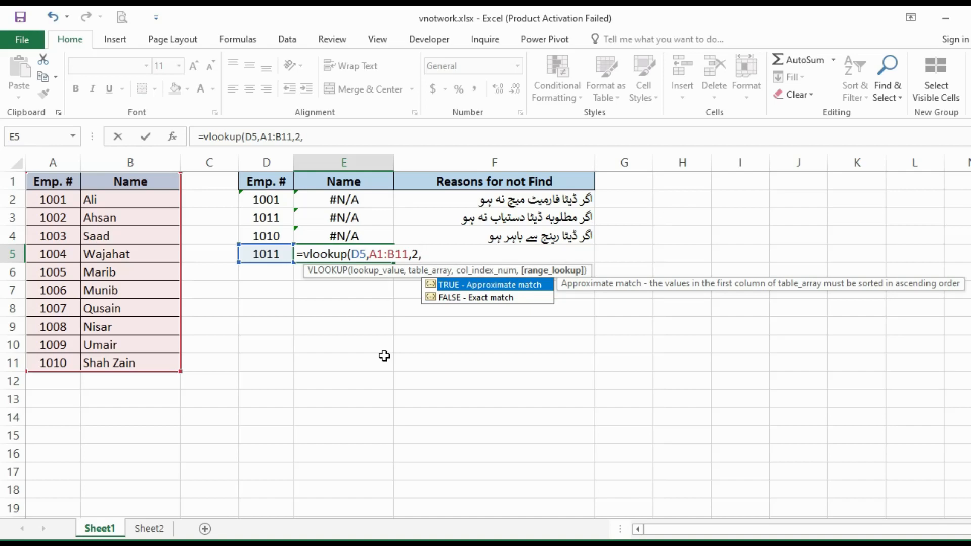
type("true)")
key("Return")
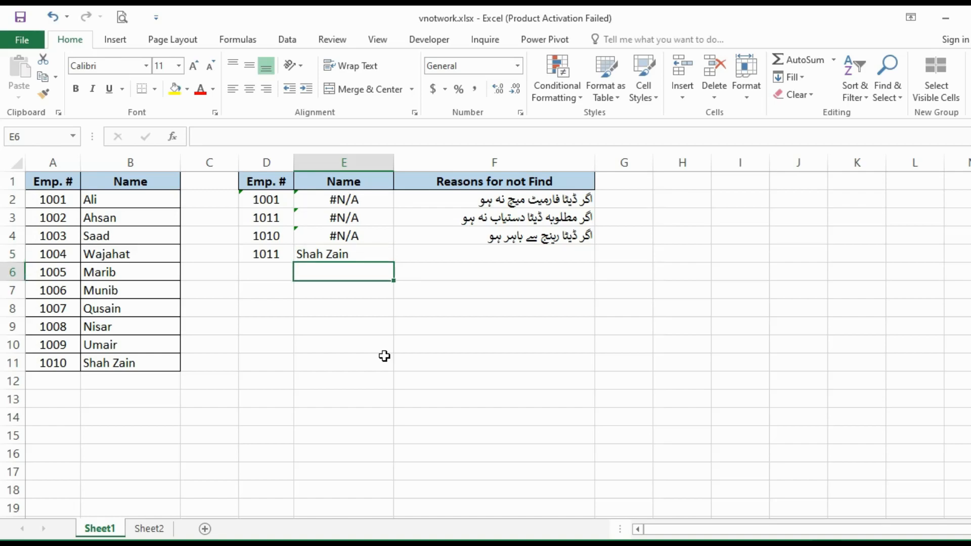
key("Left")
key("Up")
key("Down")
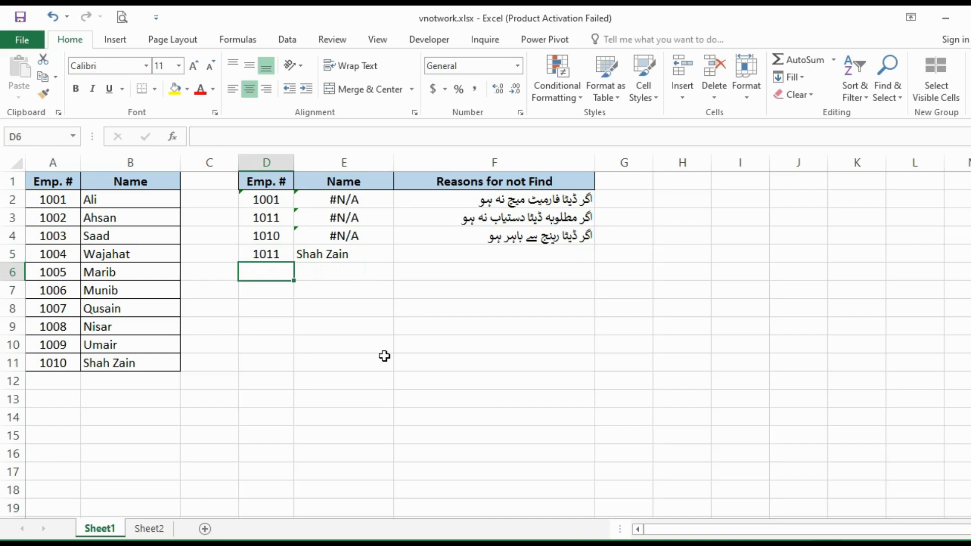
left_click(69, 352)
left_click(347, 257)
left_click(349, 269)
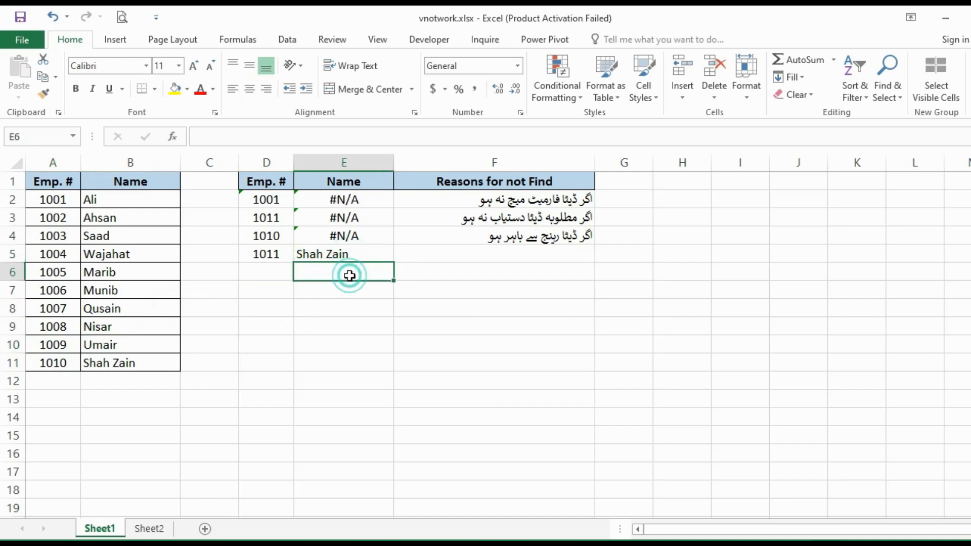
left_click(336, 254)
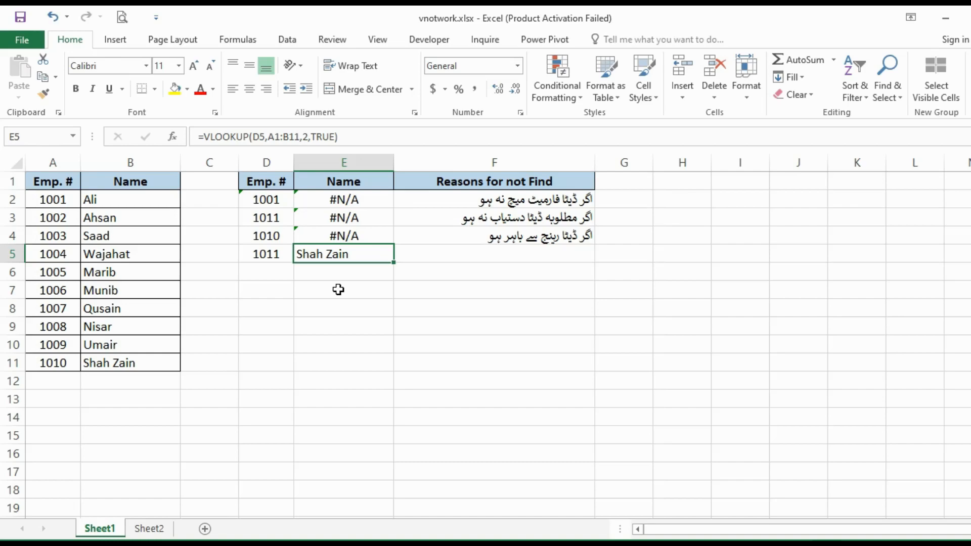
key("ctrl+z")
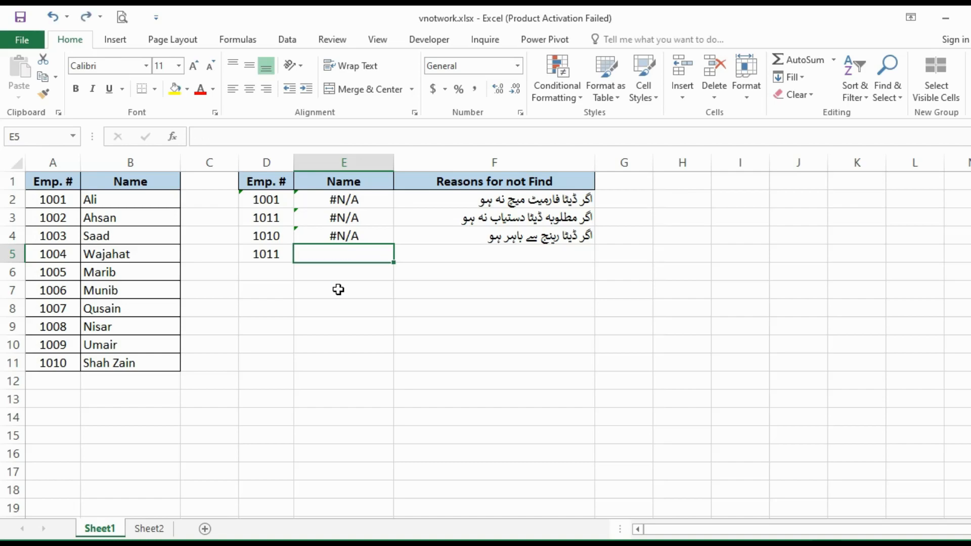
key("ctrl+z")
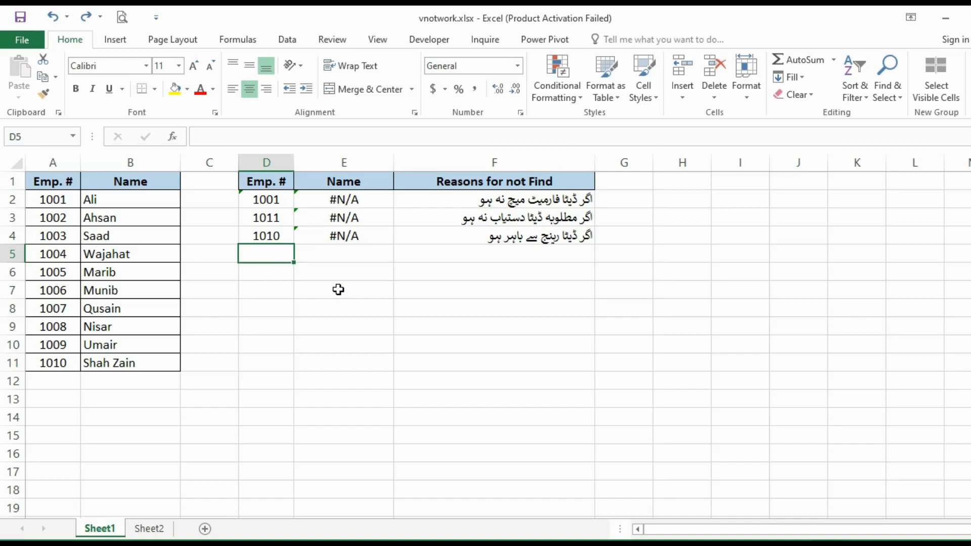
key("ctrl+y")
key("ctrl+y")
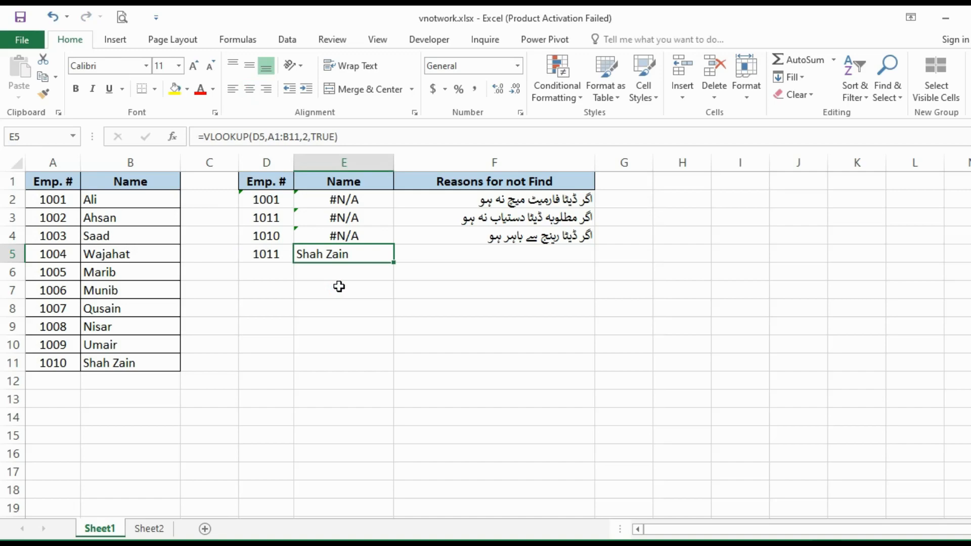
Change the match type of the VLOOKUP in E5 to FALSE for an exact match
left_click(313, 137)
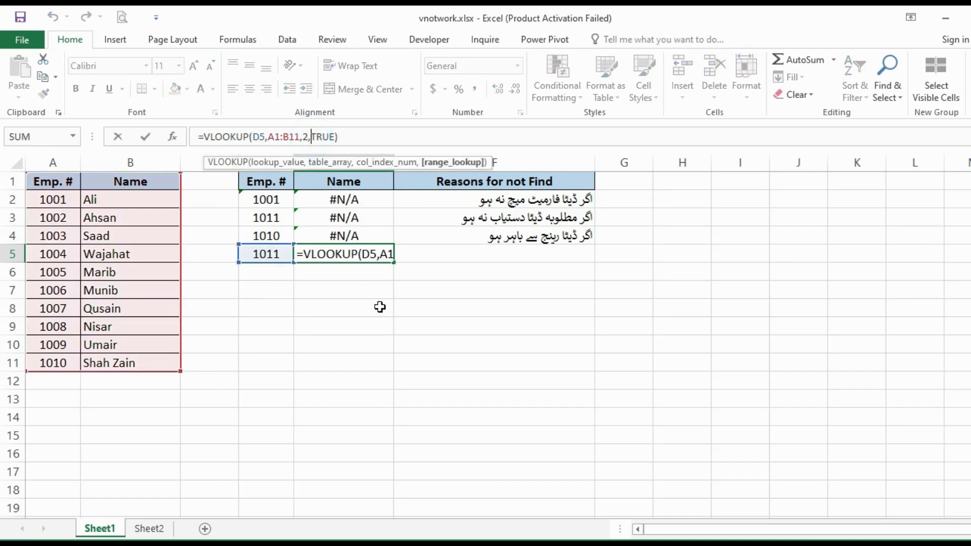
key("shift+Right")
key("shift+Right")
key("shift+Right")
key("shift+Right")
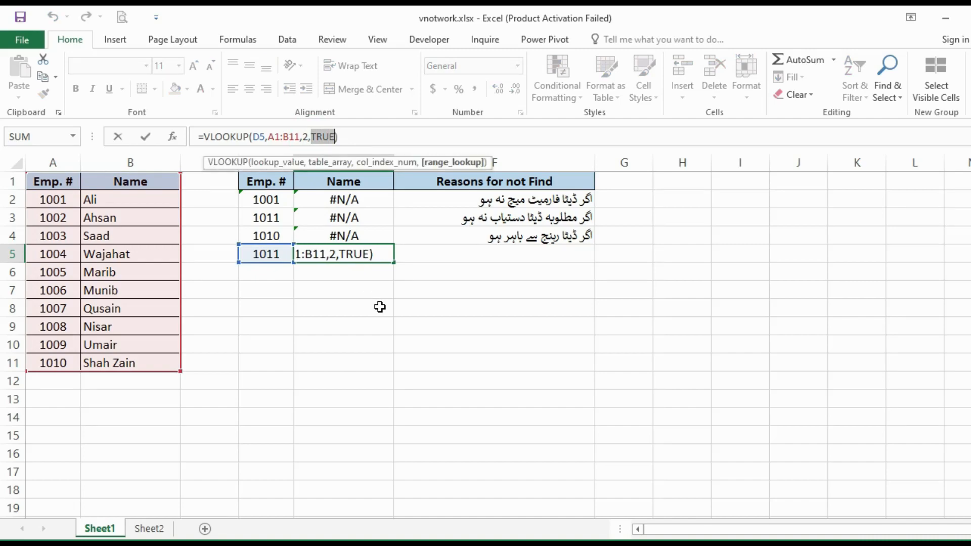
type("false")
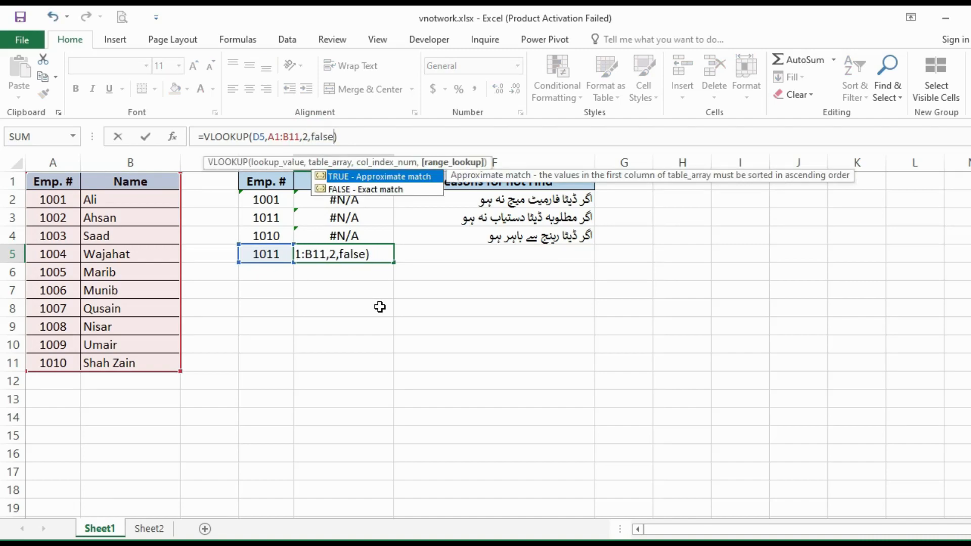
key("Return")
key("Up")
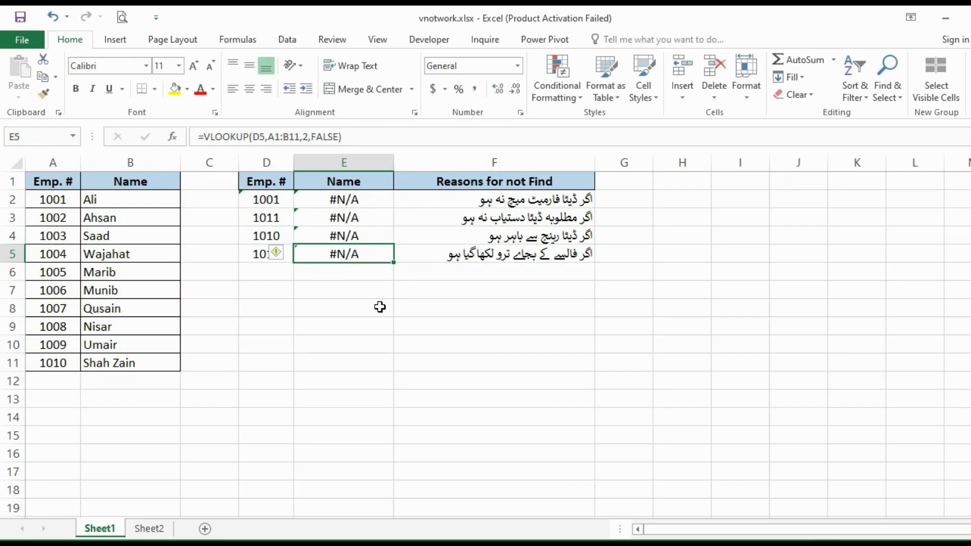
Enter in cell D6 the same unlisted employee number as in D5
left_click(269, 272)
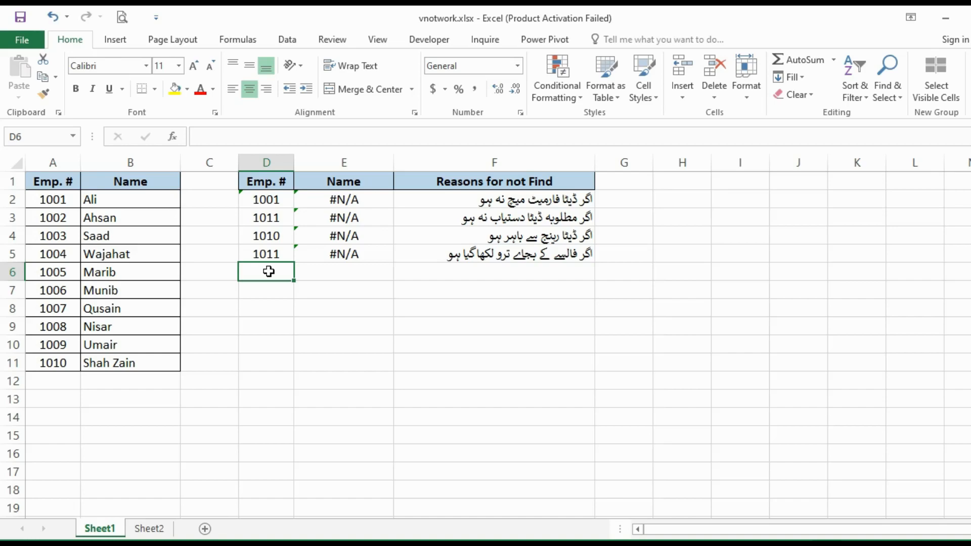
key("Right")
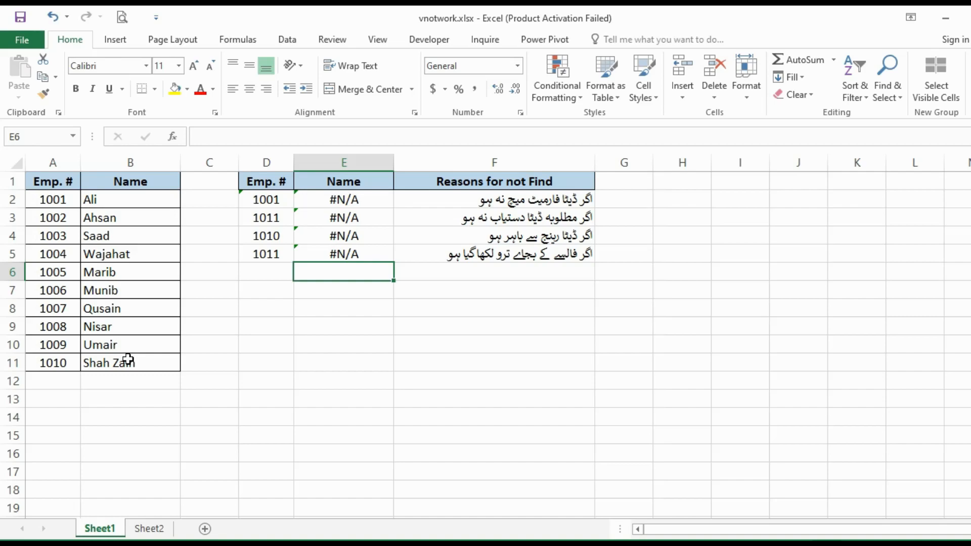
key("Left")
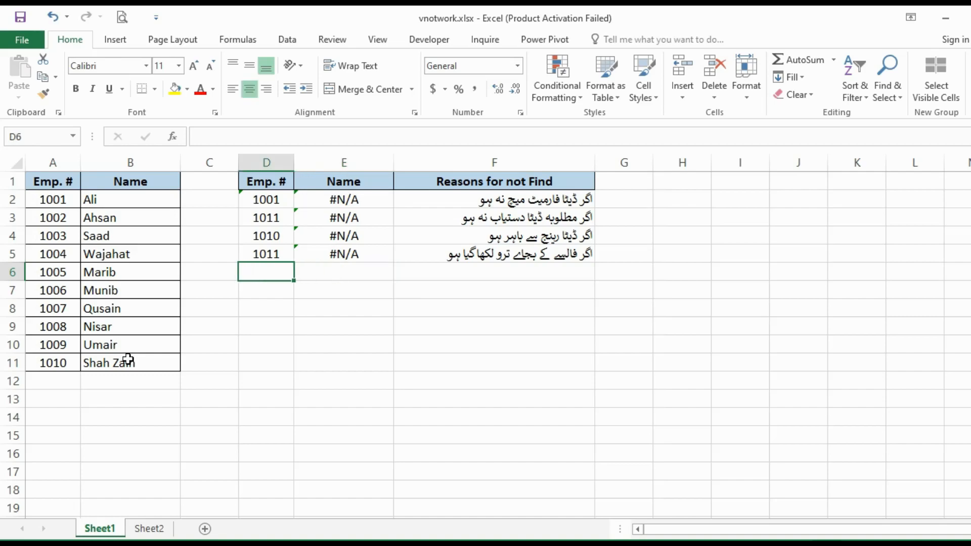
key("Right")
key("Left")
type("1011")
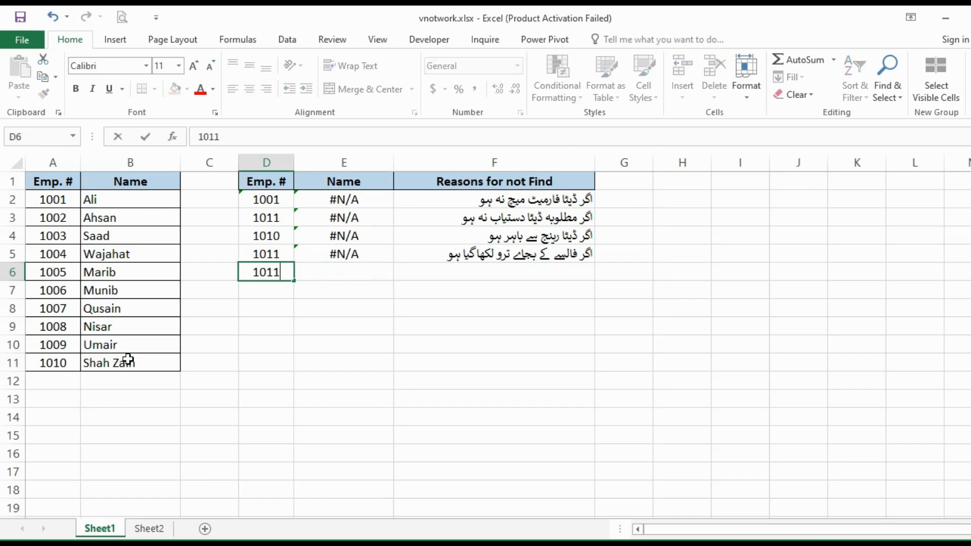
key("Right")
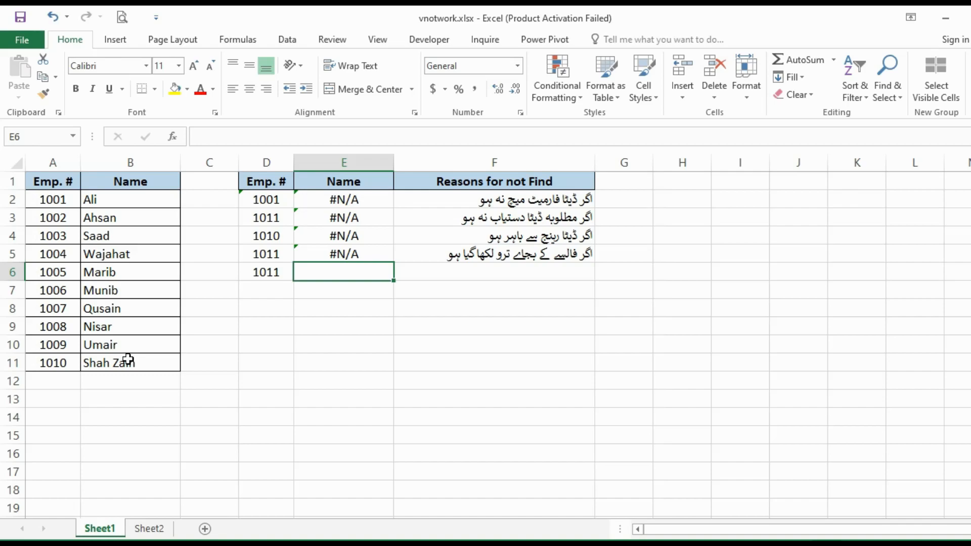
Enter in E6 a VLOOKUP of D6 in A1:B11 that returns column 2, omitting the match type argument
type("=vl")
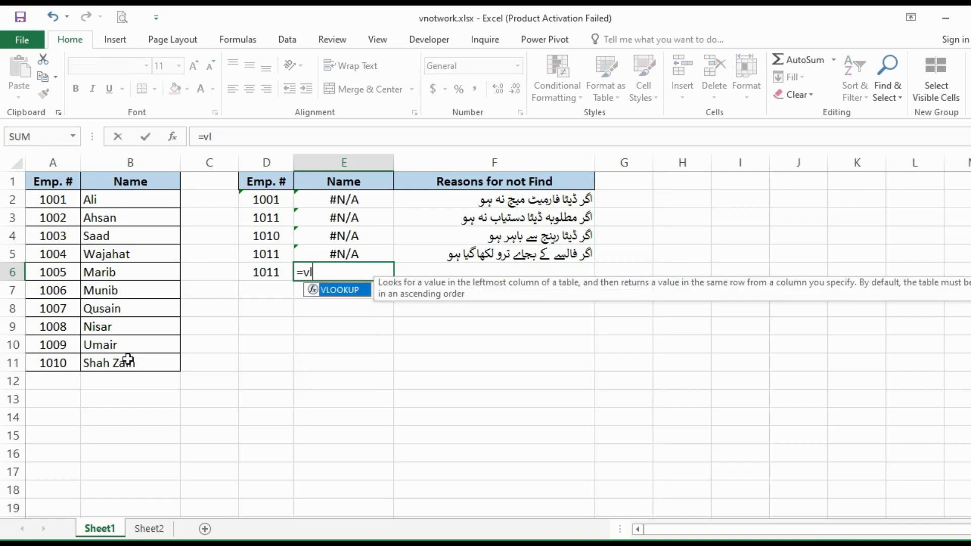
type("ookup(")
key("Left")
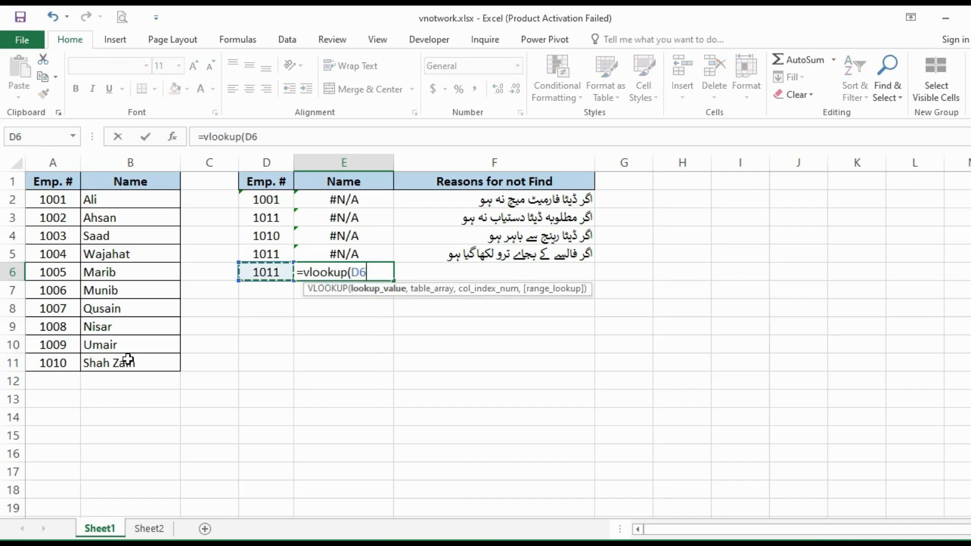
type(",")
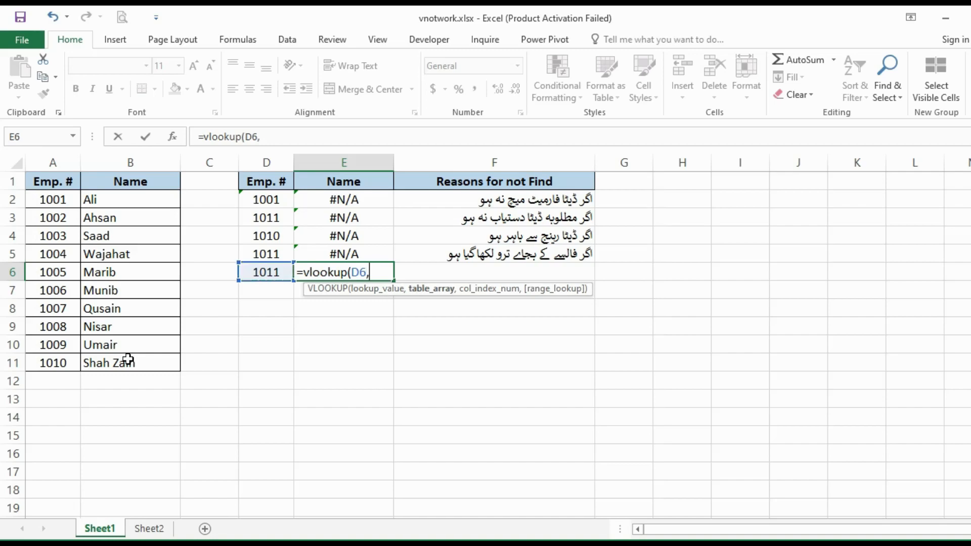
left_click_drag(65, 186, 129, 364)
type(",2,")
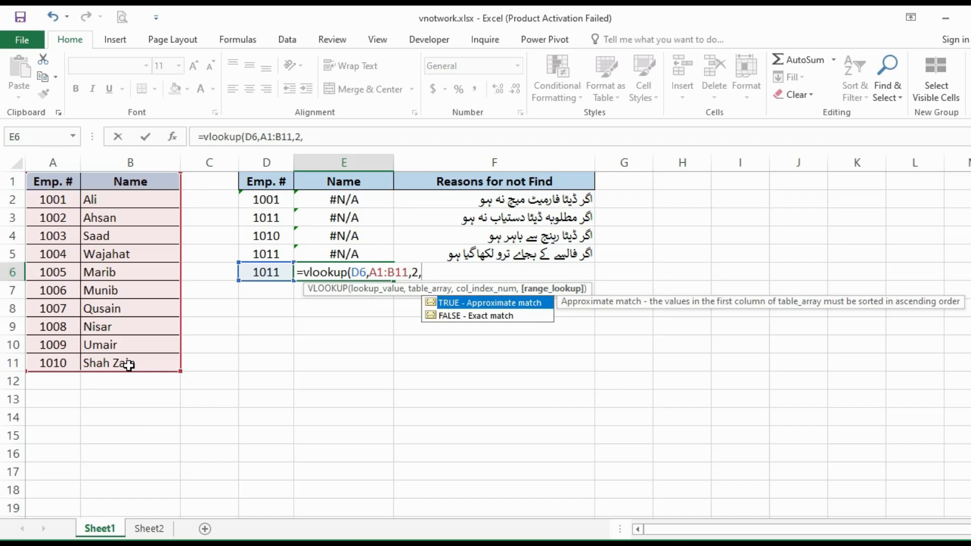
key("BackSpace")
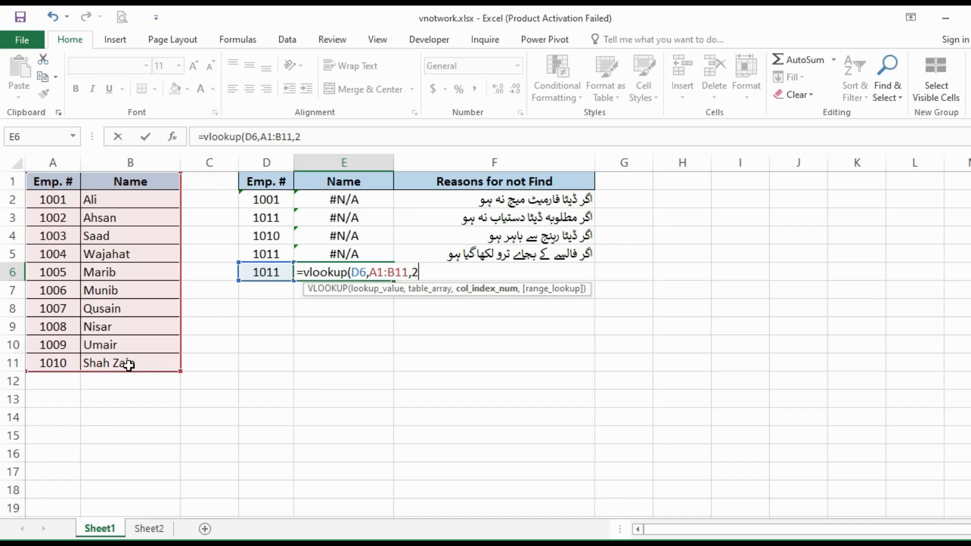
type(")")
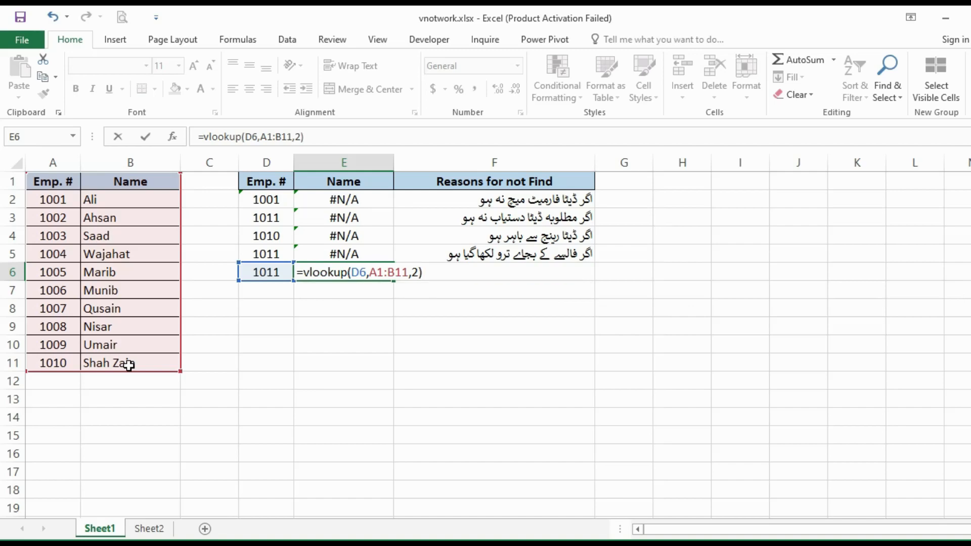
key("Return")
key("Up")
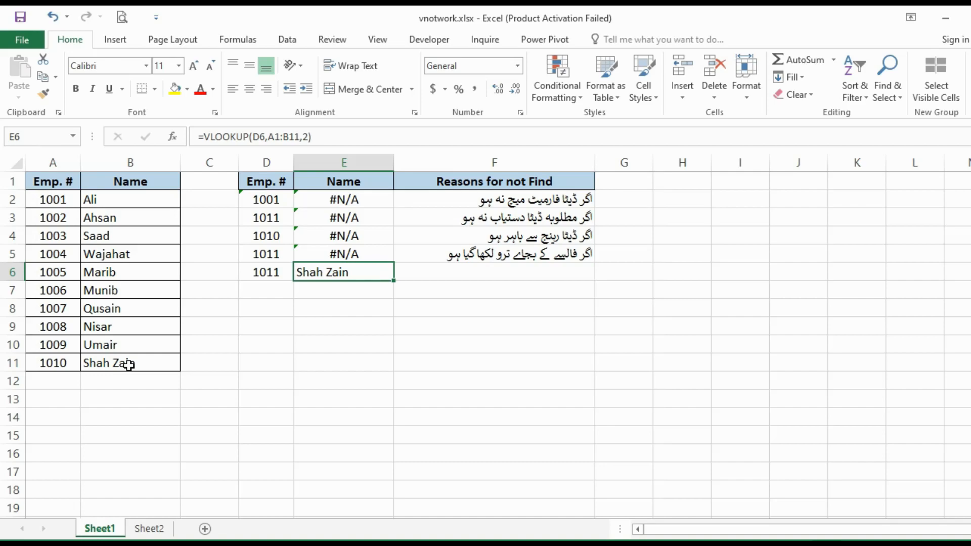
Add FALSE as the fourth argument of the VLOOKUP in E6 to require an exact match
left_click(262, 272)
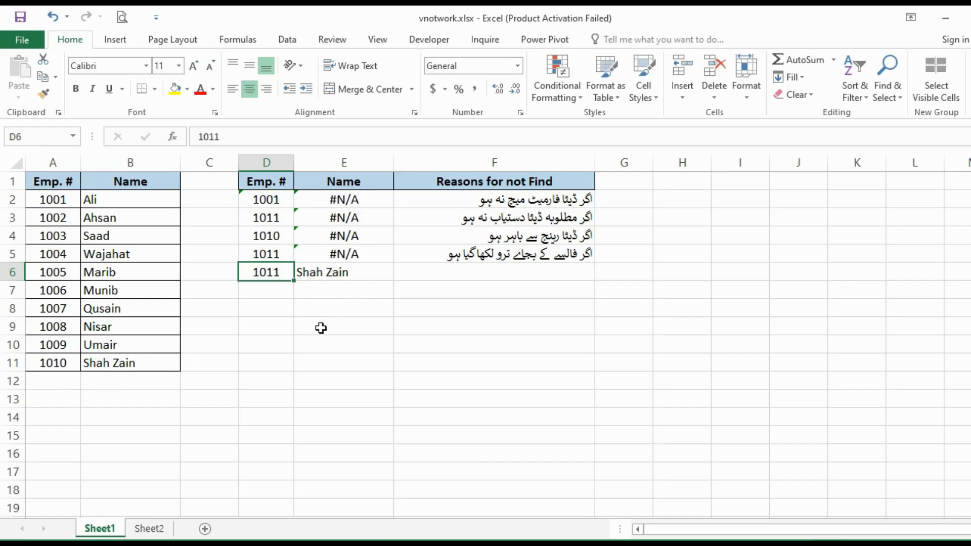
left_click(341, 272)
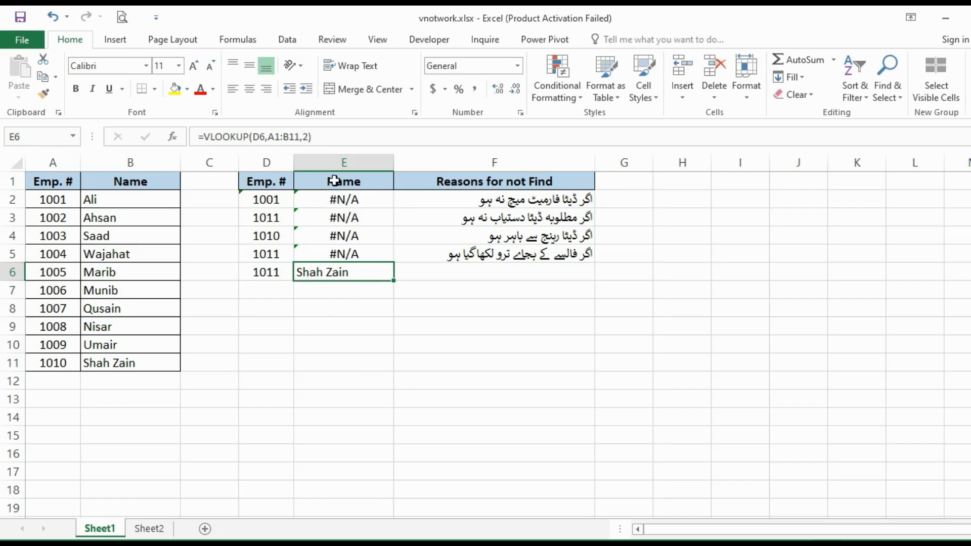
left_click(307, 137)
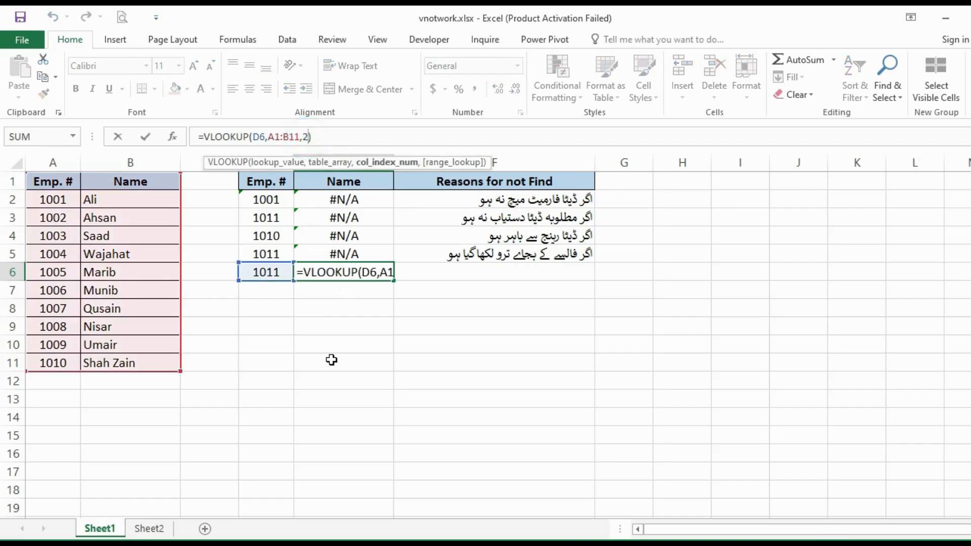
type(",")
type("fa")
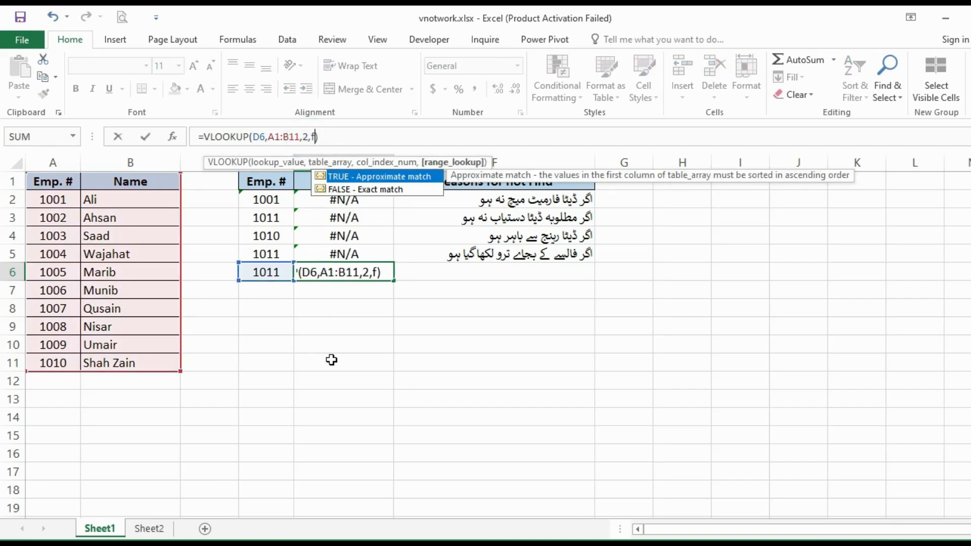
type("lse")
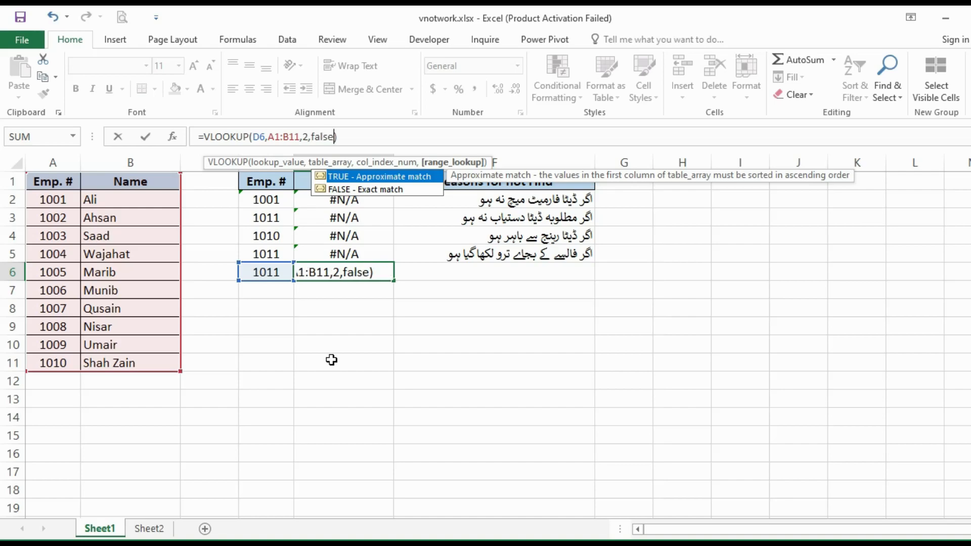
key("Return")
key("Up")
key("Down")
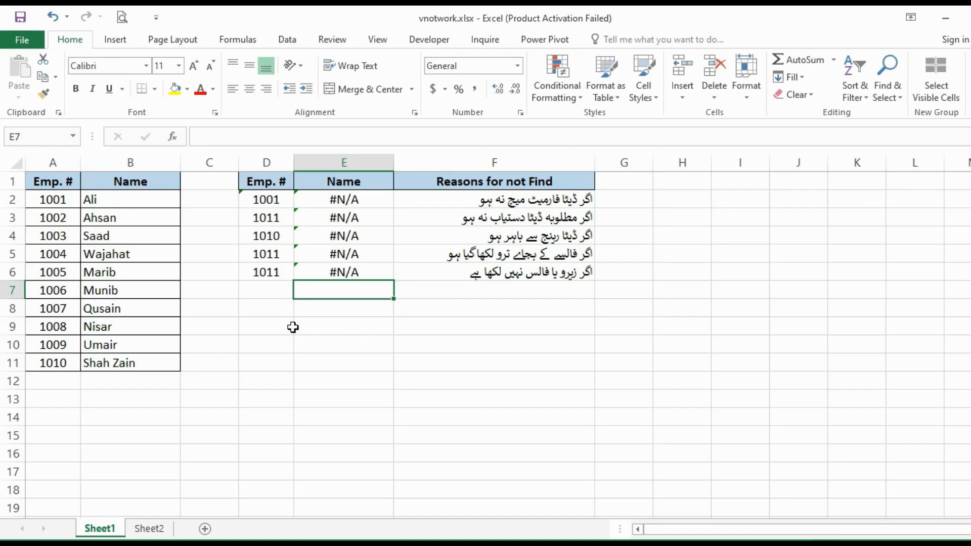
Copy the employee number in A2 over the one in A5 to create a duplicate in the source table
key("Left")
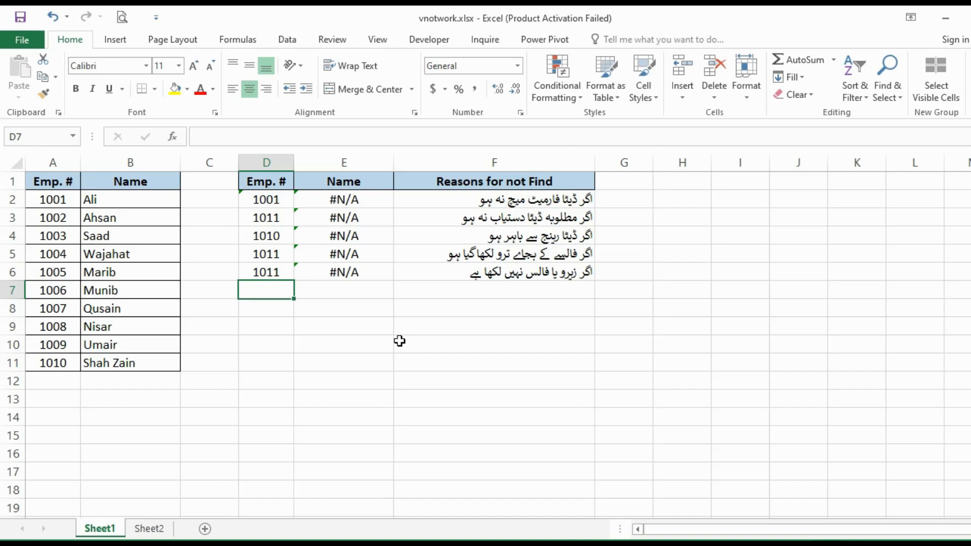
key("Left")
key("Left")
key("Left")
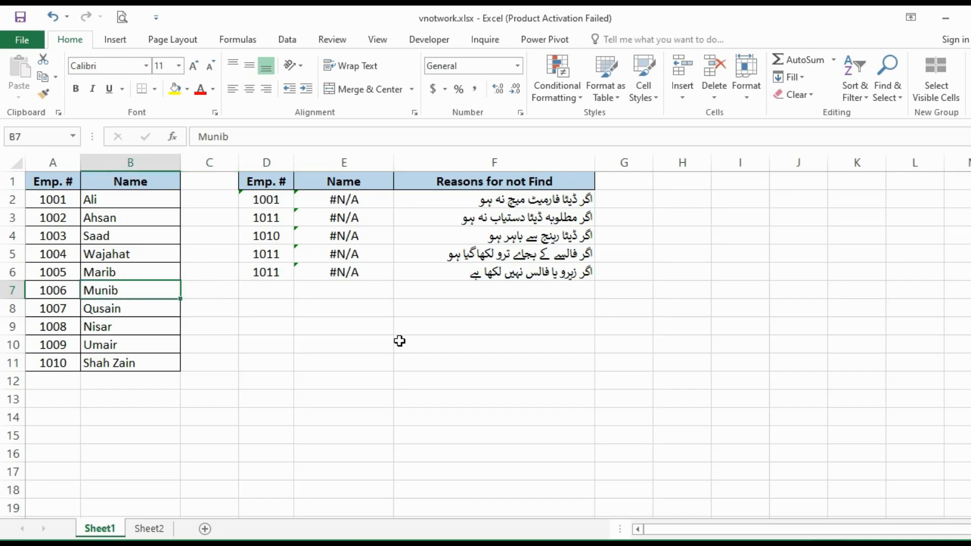
key("Up")
key("Up")
key("Up")
key("Up")
key("Up")
key("Down")
key("Down")
key("Down")
key("Down")
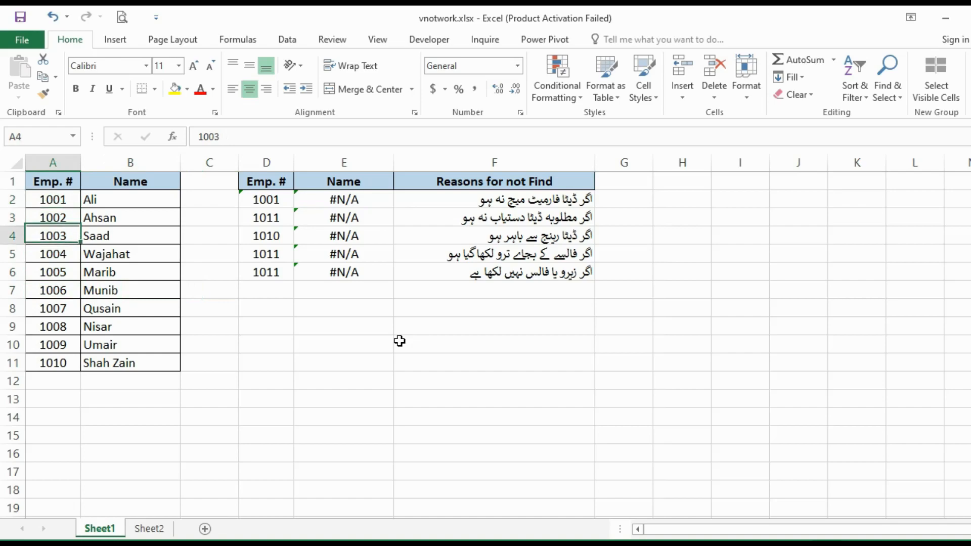
key("Up")
key("Up")
key("Up")
key("Up")
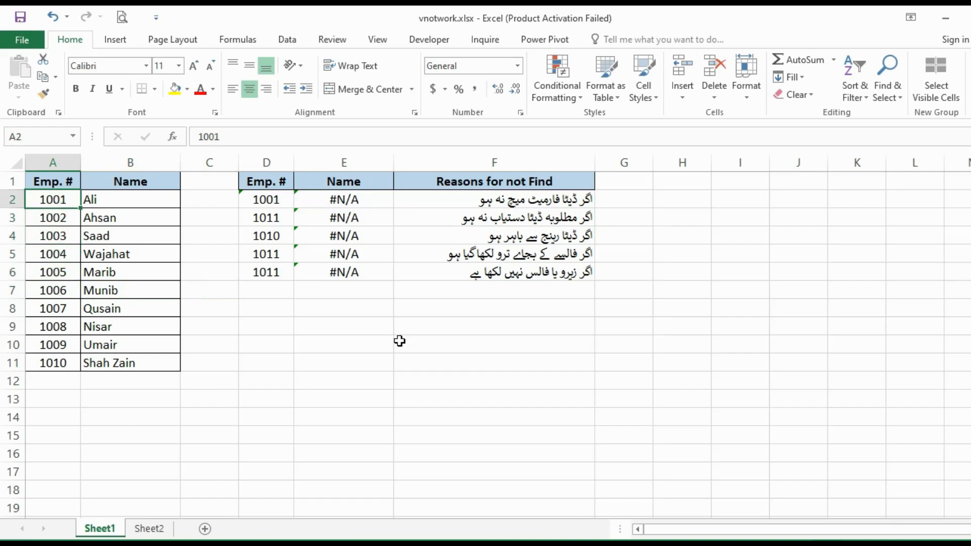
key("ctrl+c")
key("Down")
key("Down")
key("Down")
key("Down")
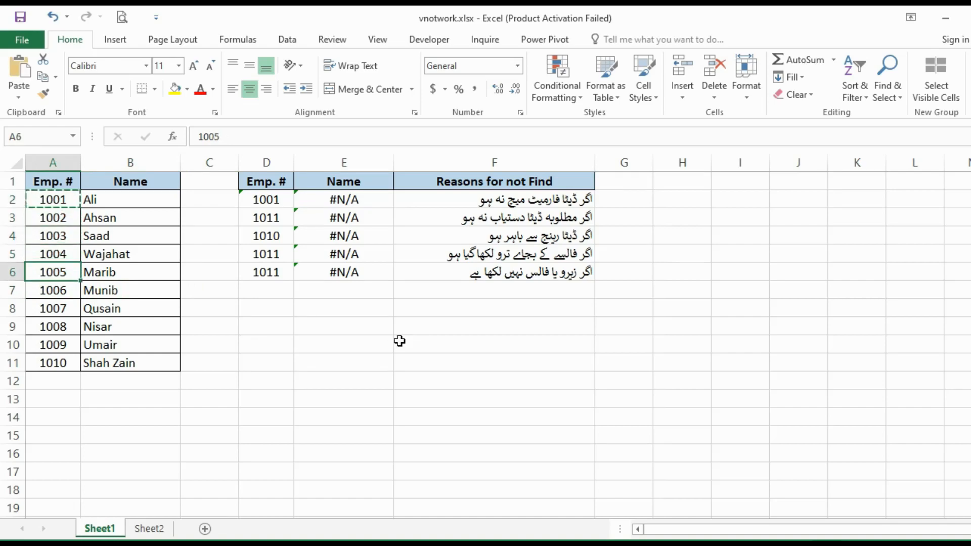
key("Up")
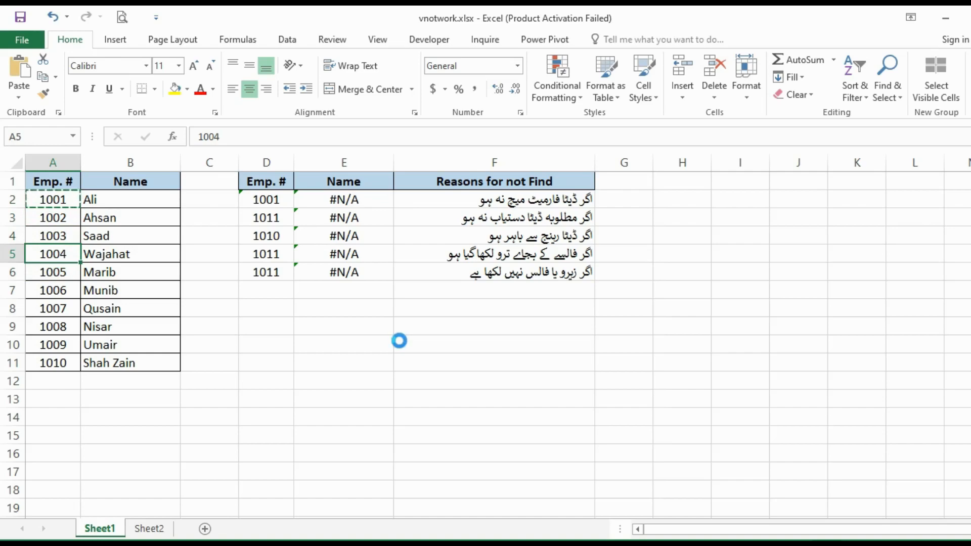
key("Return")
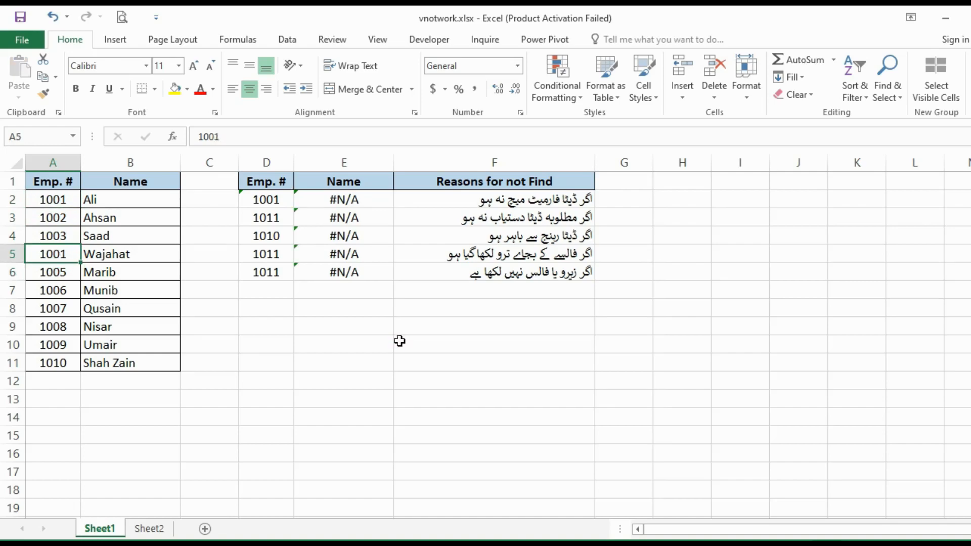
Compare the duplicate employee number entries in A2 and A5 and the name beside A5
key("Up")
key("Up")
key("Up")
key("Down")
key("Down")
key("Down")
key("Down")
key("Up")
key("Right")
key("Left")
key("Right")
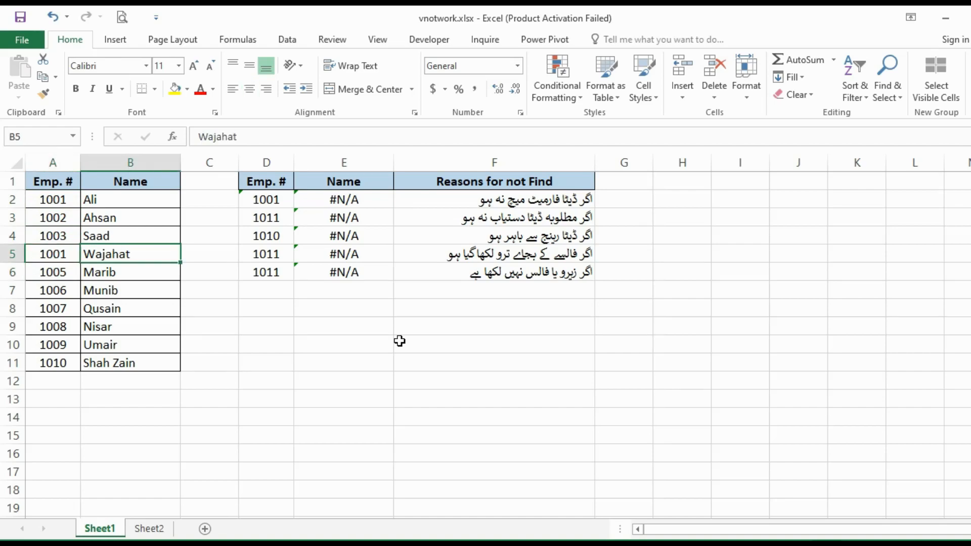
Enter in D7 the duplicated employee number shared by A2 and A5 as a new lookup value
key("Down")
key("Right")
key("Right")
key("Down")
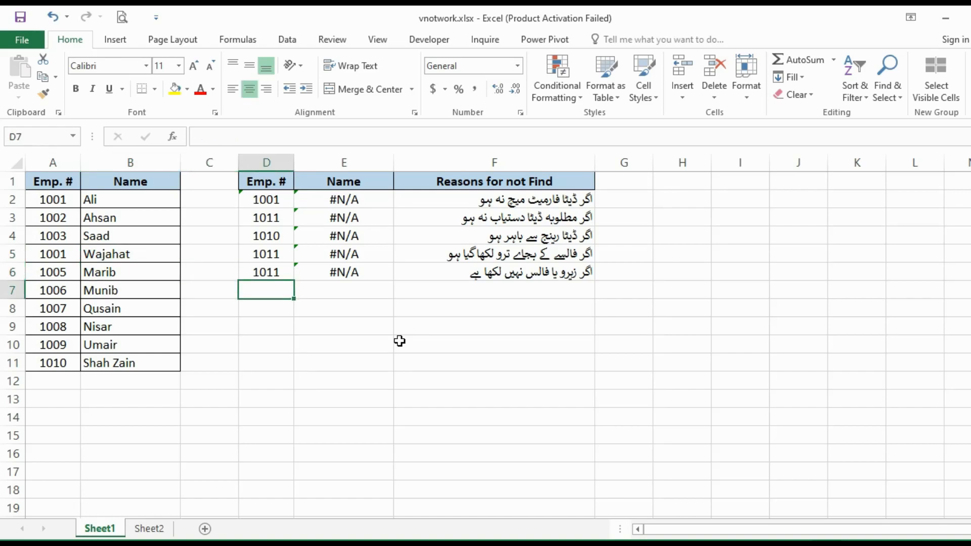
type("1001")
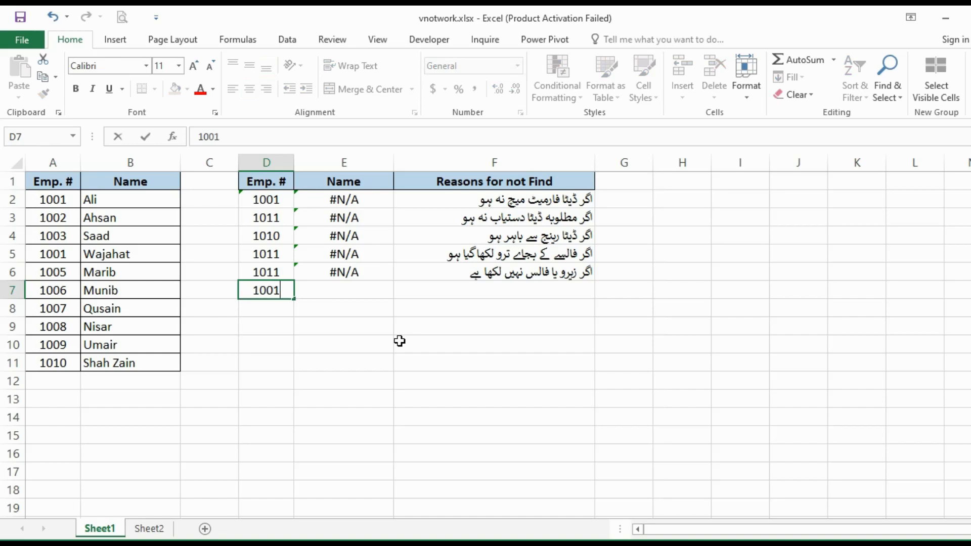
key("Return")
Enter in E7 an exact-match VLOOKUP of D7 in A1:B11 returning column 2, and compare its result with the duplicate record in row 5
key("Up")
key("Right")
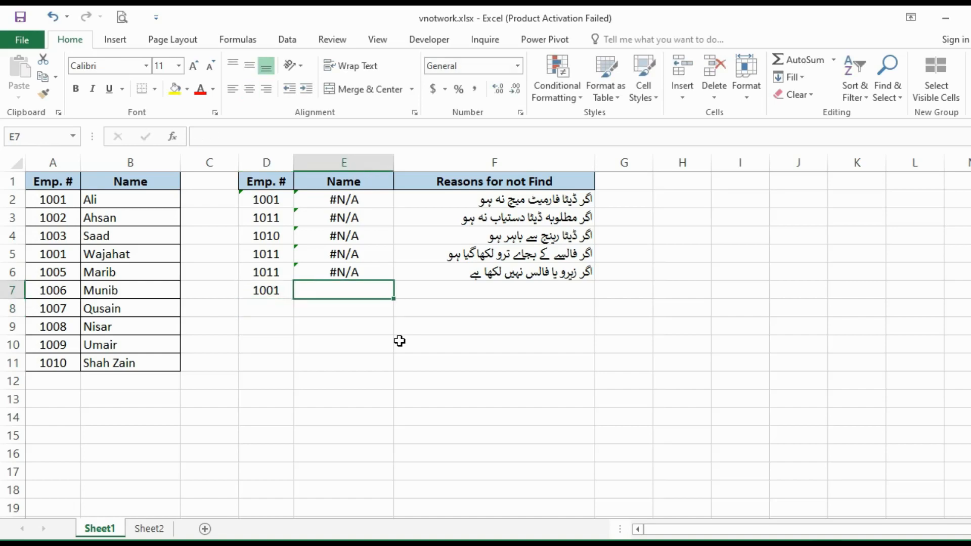
type("=vlookup(")
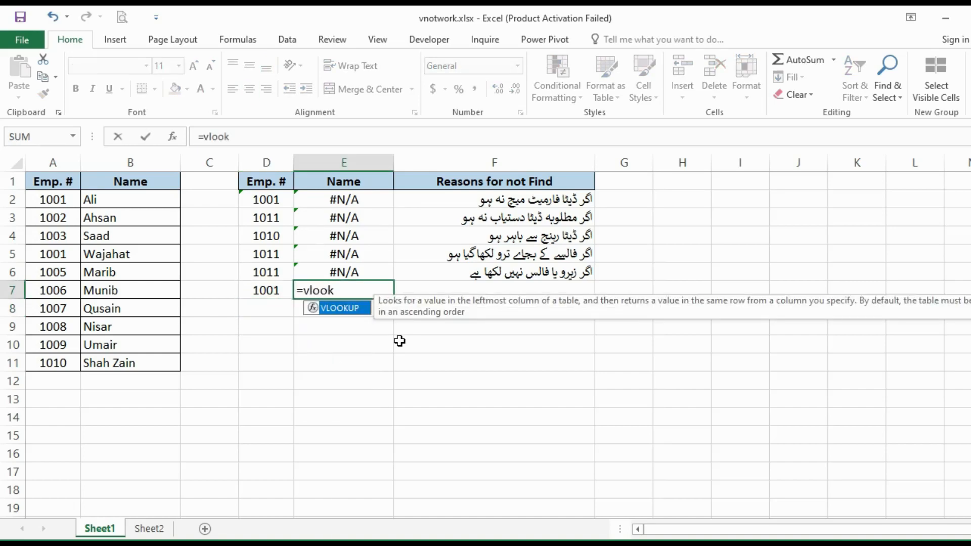
left_click(277, 290)
type(",")
left_click_drag(60, 181, 97, 363)
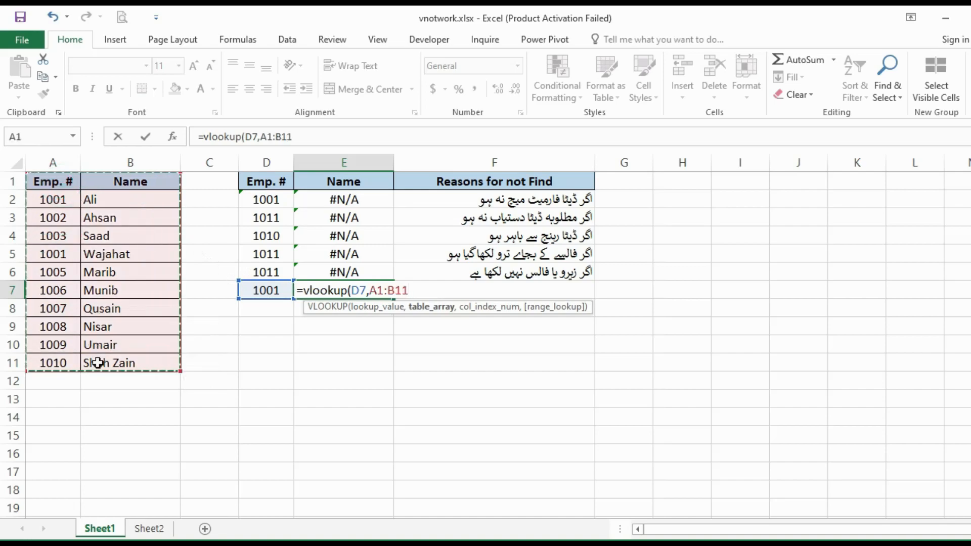
type(",2,false)")
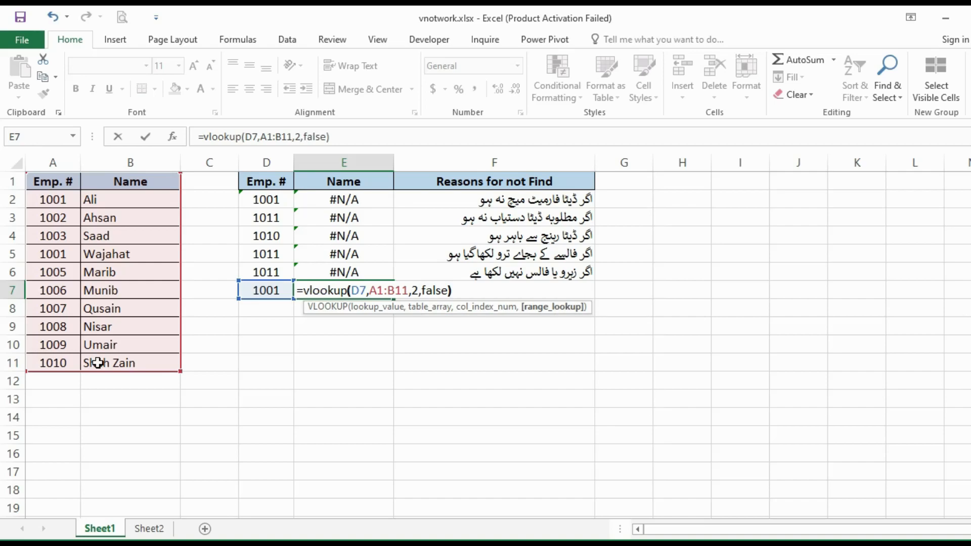
key("Return")
key("Up")
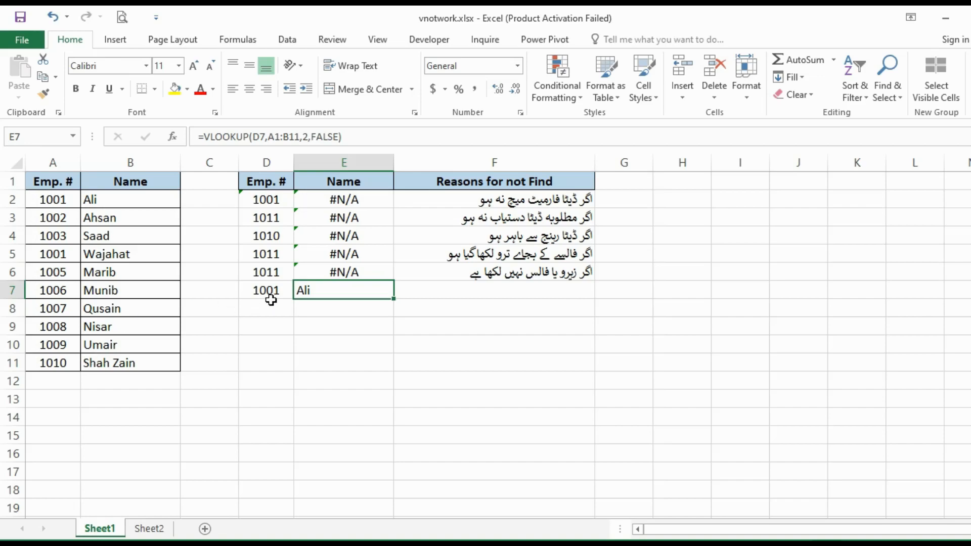
left_click(53, 253)
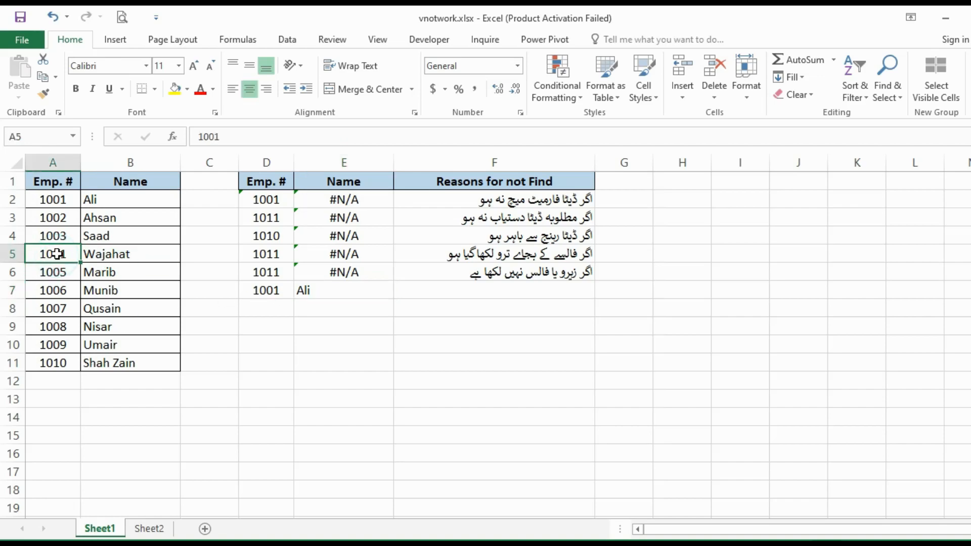
left_click_drag(106, 256, 106, 255)
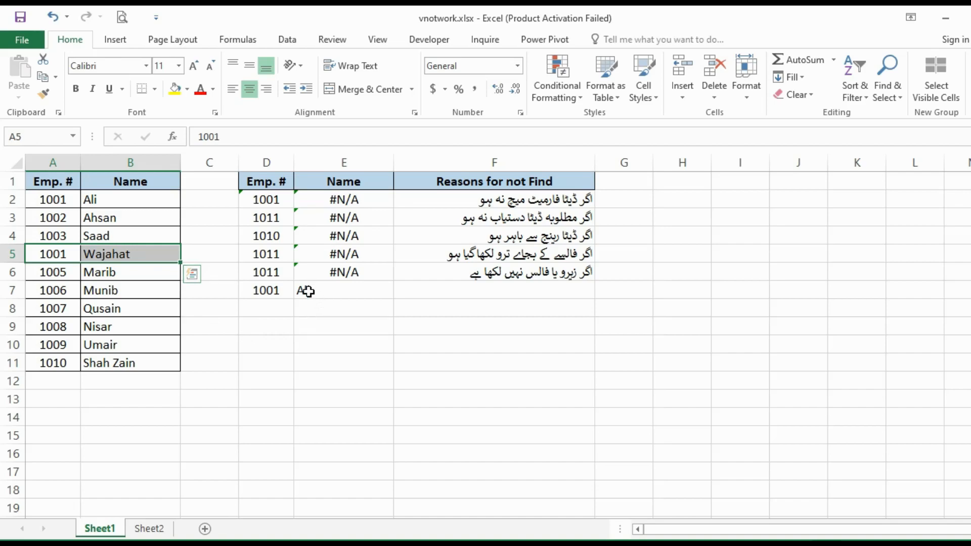
Replace the lookup employee number in D7 with the same number as in D6
left_click(272, 298)
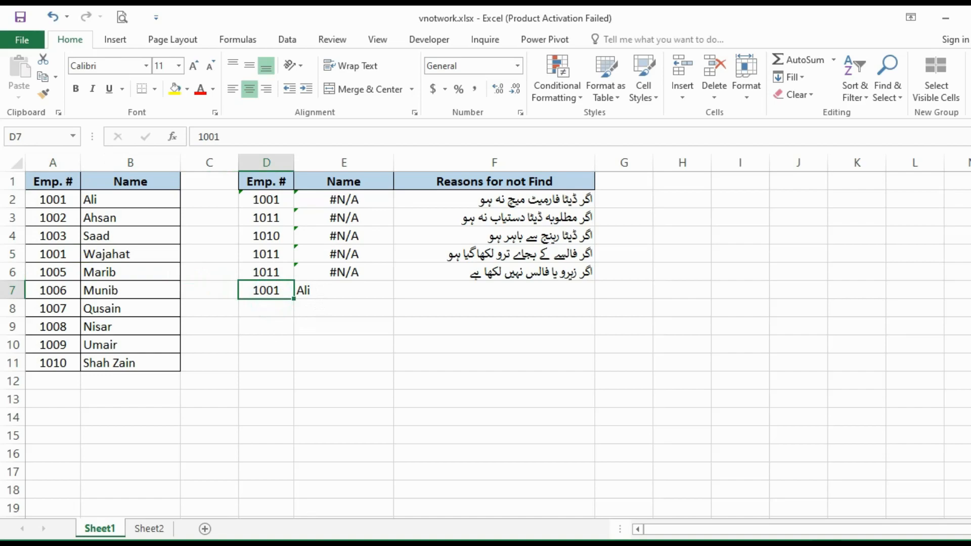
type("1011")
key("Return")
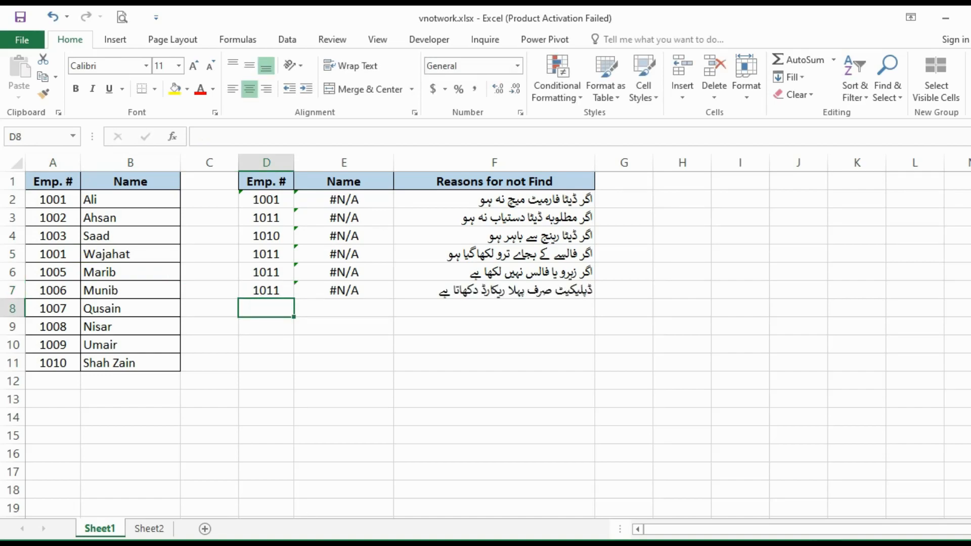